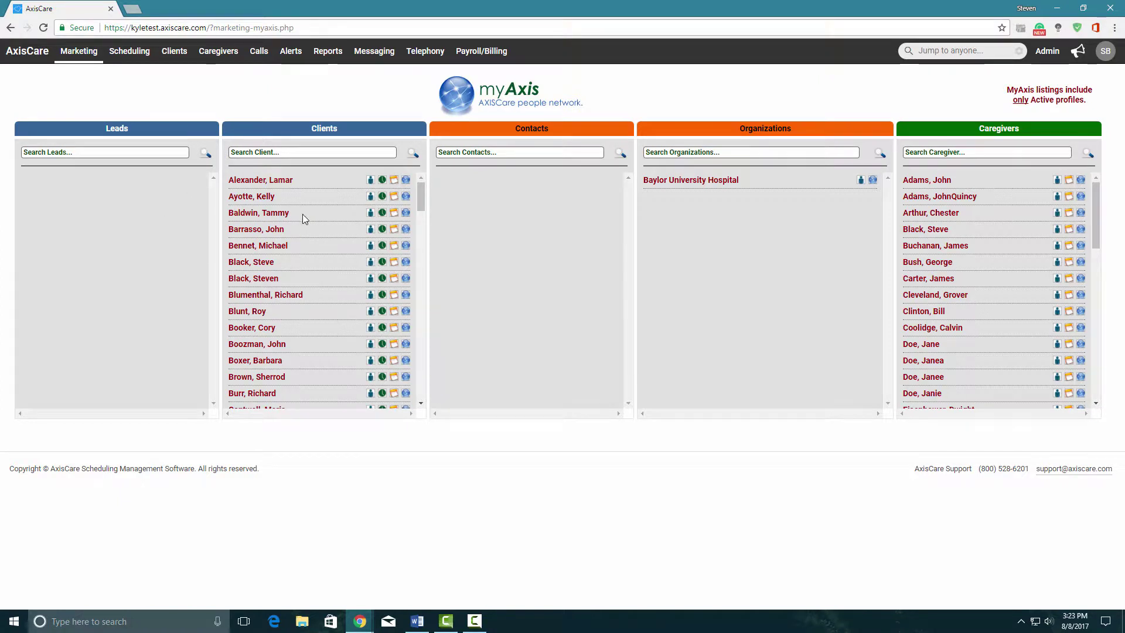
Step: View the myAxis network details of the third client in the Clients list, and close them
left_click(399, 214)
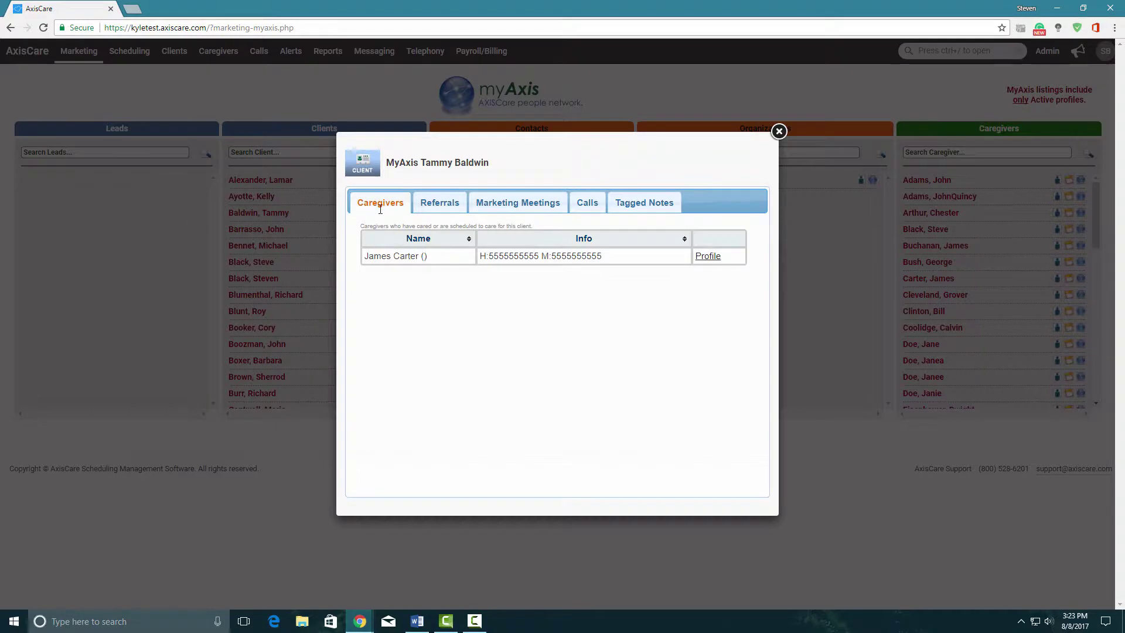
left_click(778, 131)
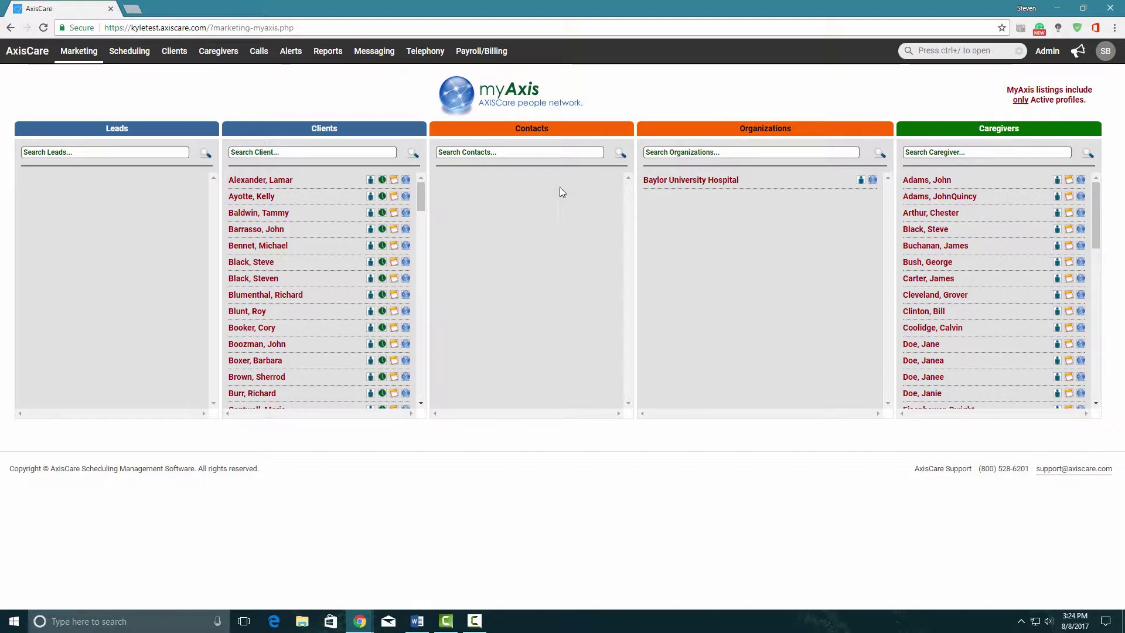
Step: Open the marketing listing of caregivers and show the inactive caregivers, followed by all caregivers
left_click(79, 53)
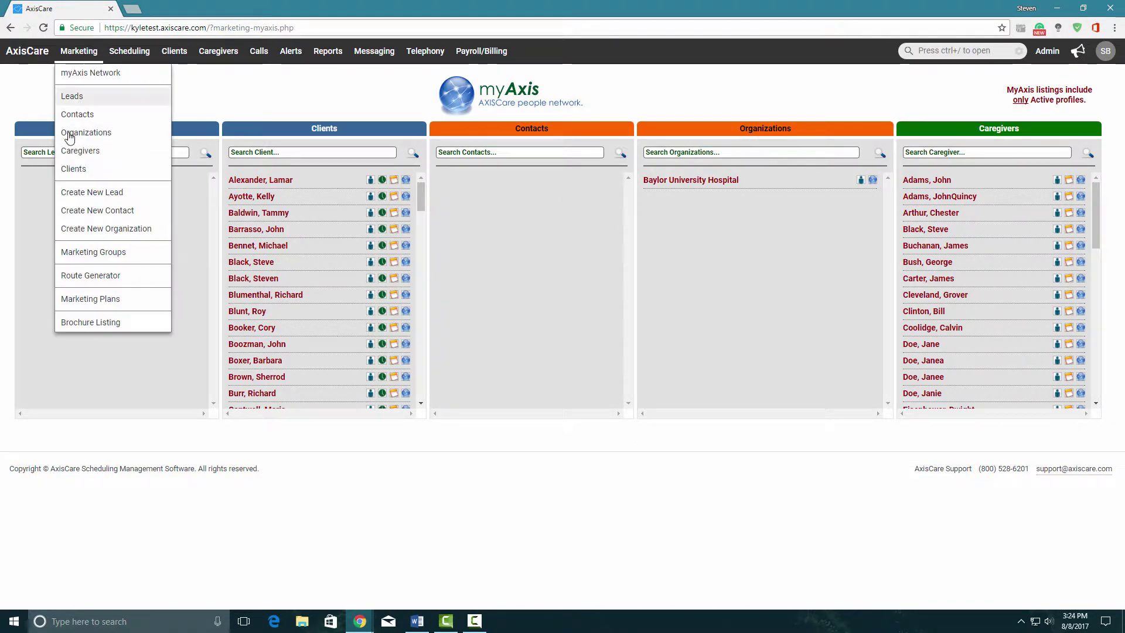
left_click(85, 153)
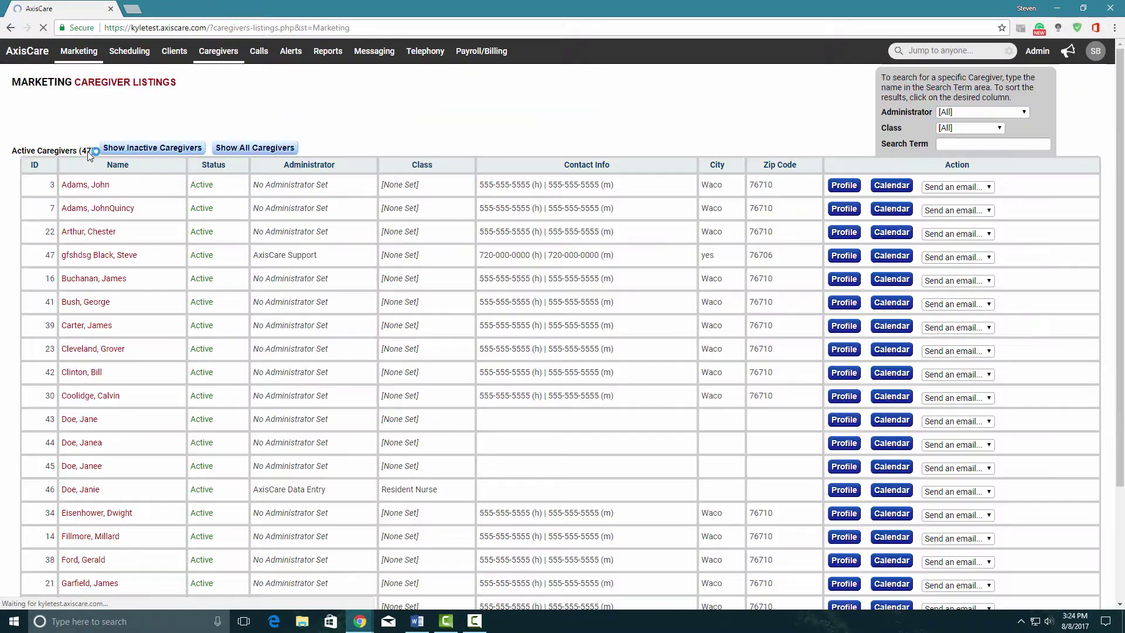
left_click(154, 148)
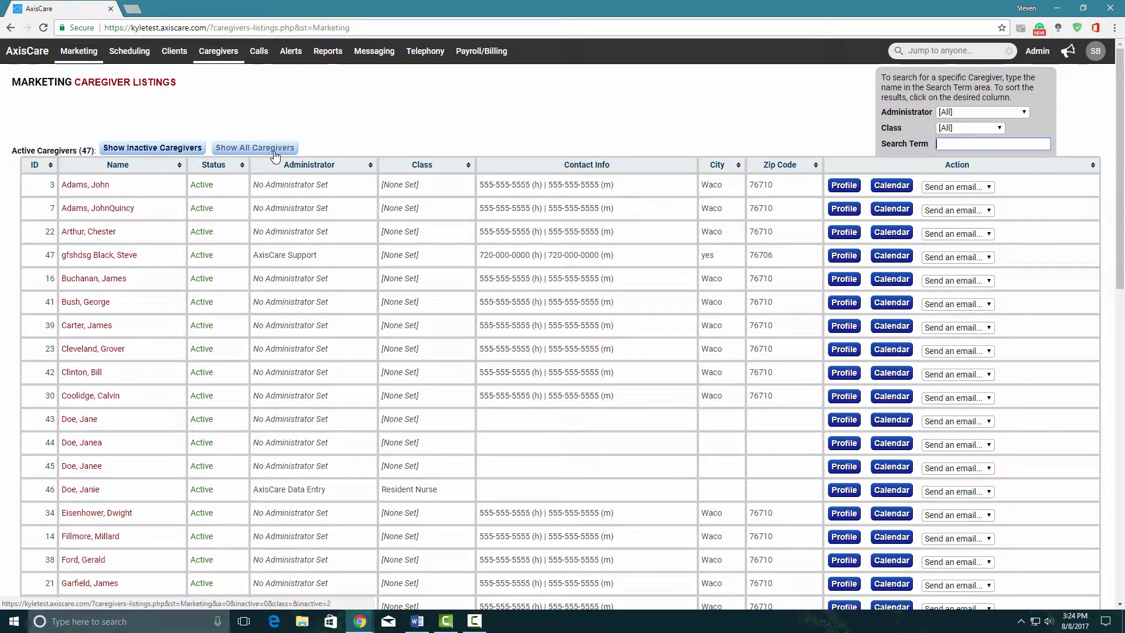
left_click(237, 148)
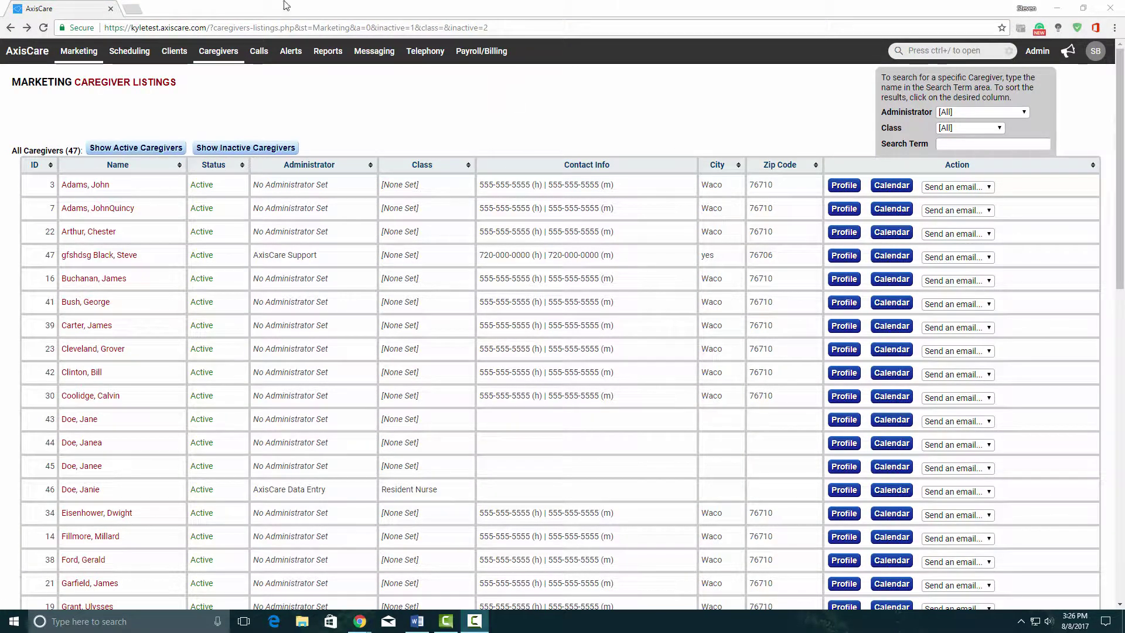
Step: Create a new marketing organization named Baylor Scott and White with the organization class Hospital
mouse_move(78, 52)
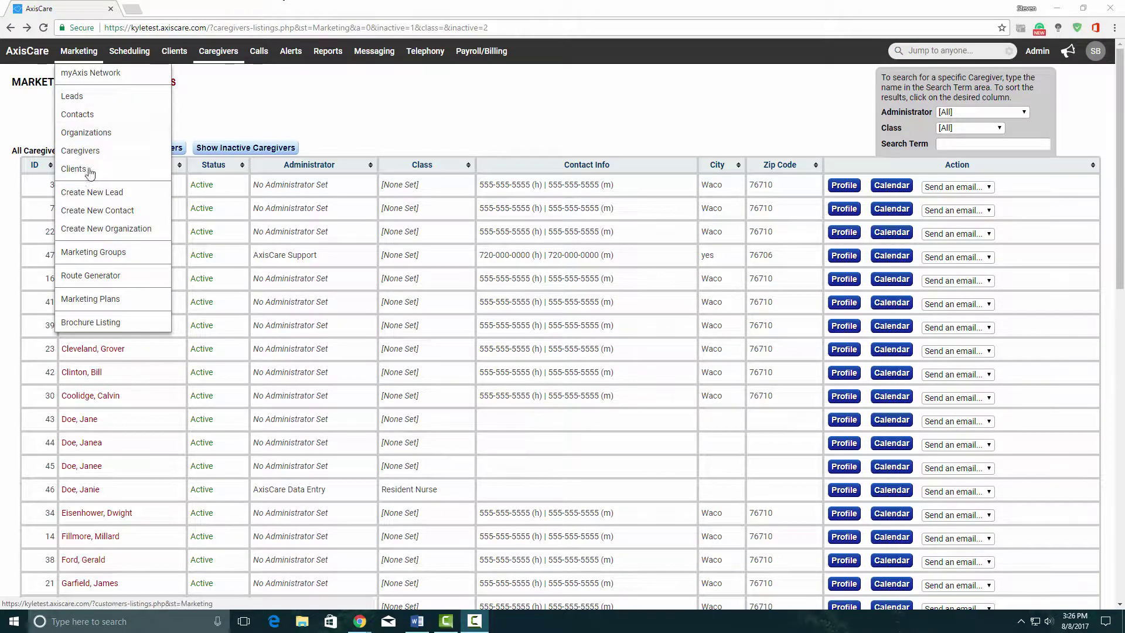
left_click(122, 233)
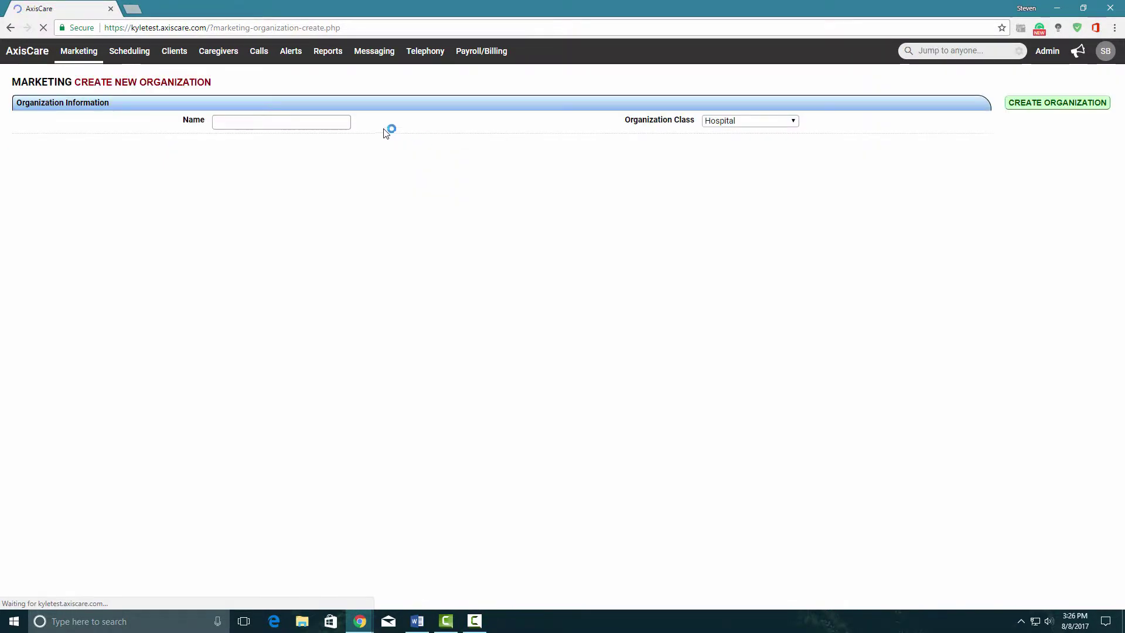
left_click(336, 124)
type("Bay")
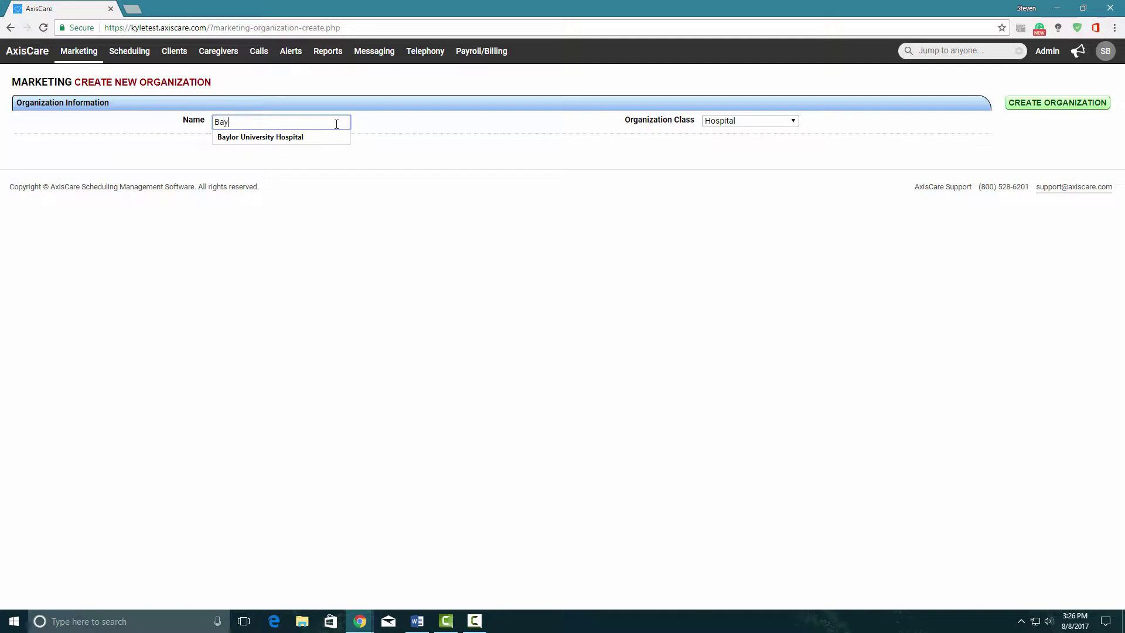
type("lor Scott a")
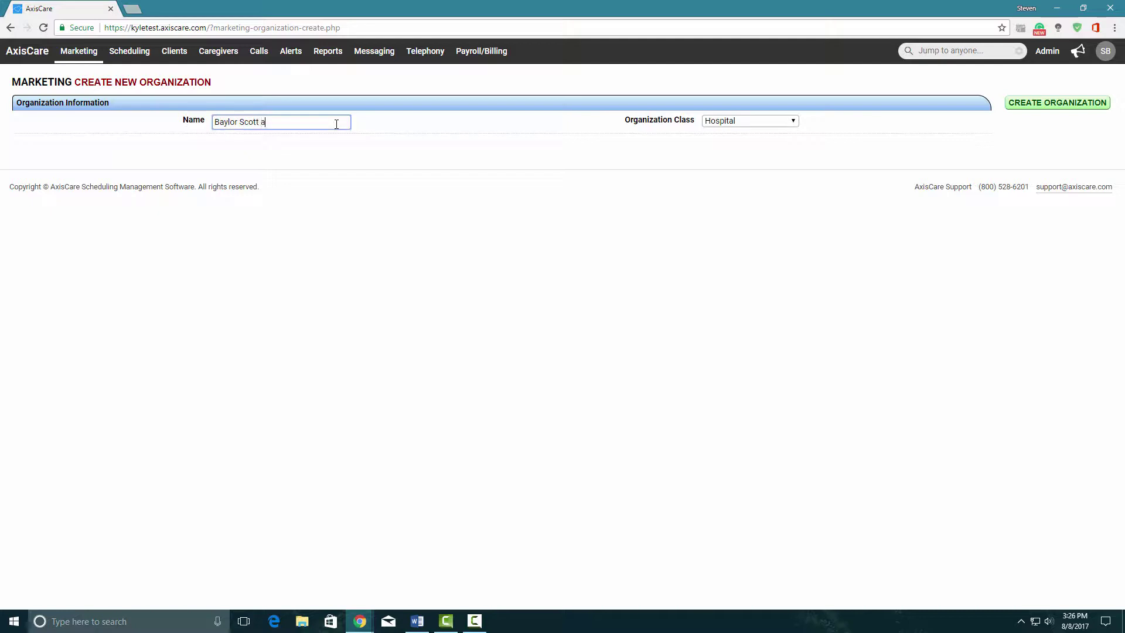
type("nd White")
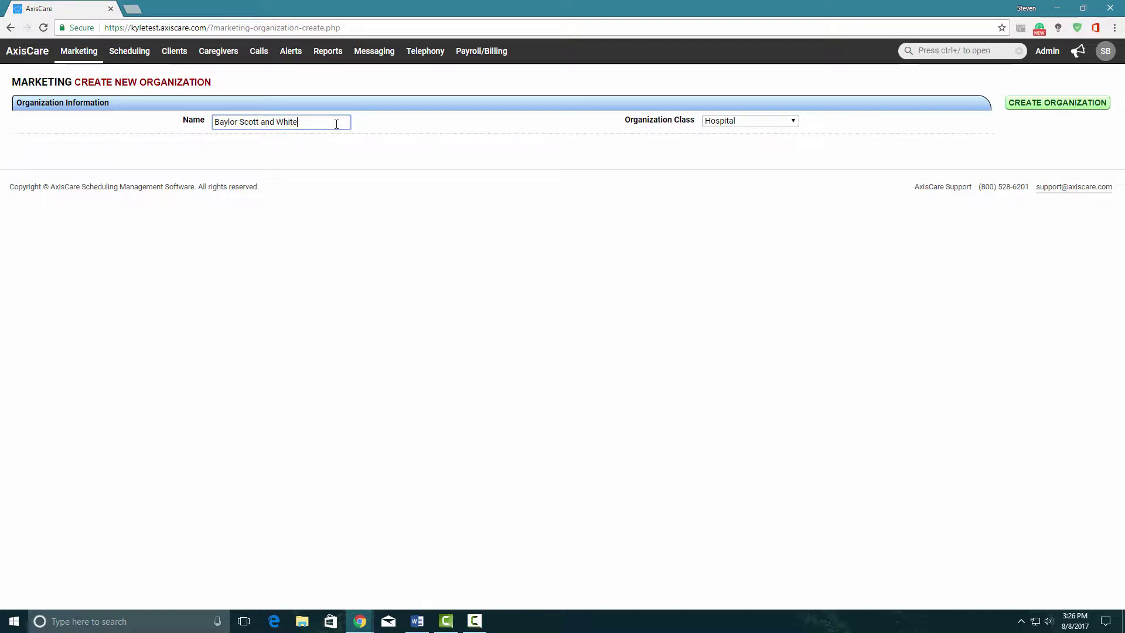
left_click(748, 121)
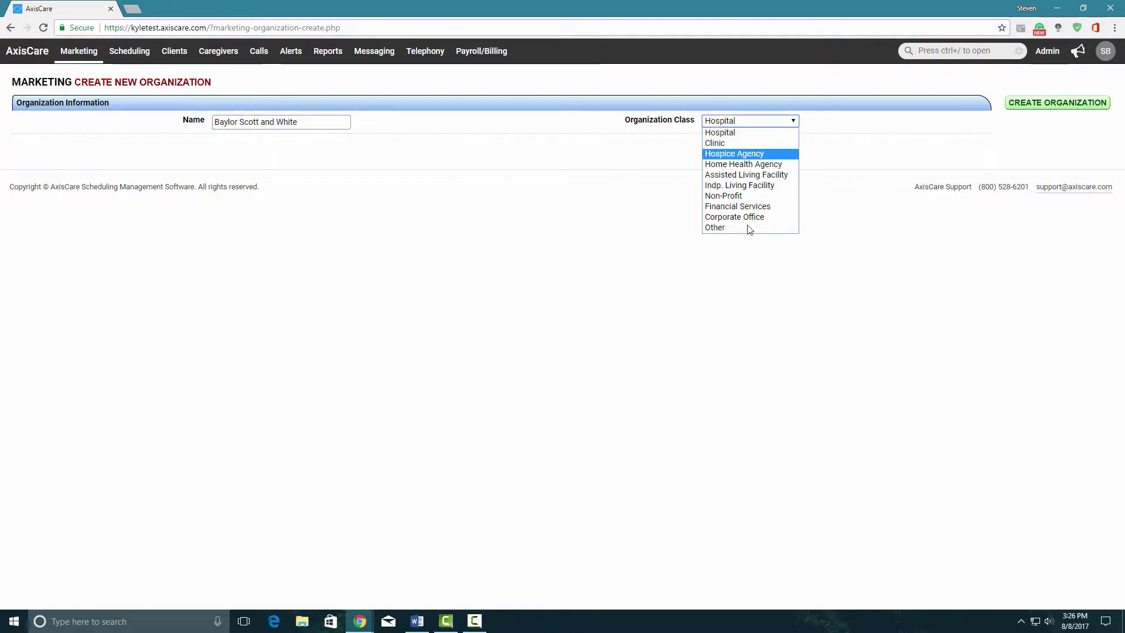
left_click(757, 130)
left_click(1030, 105)
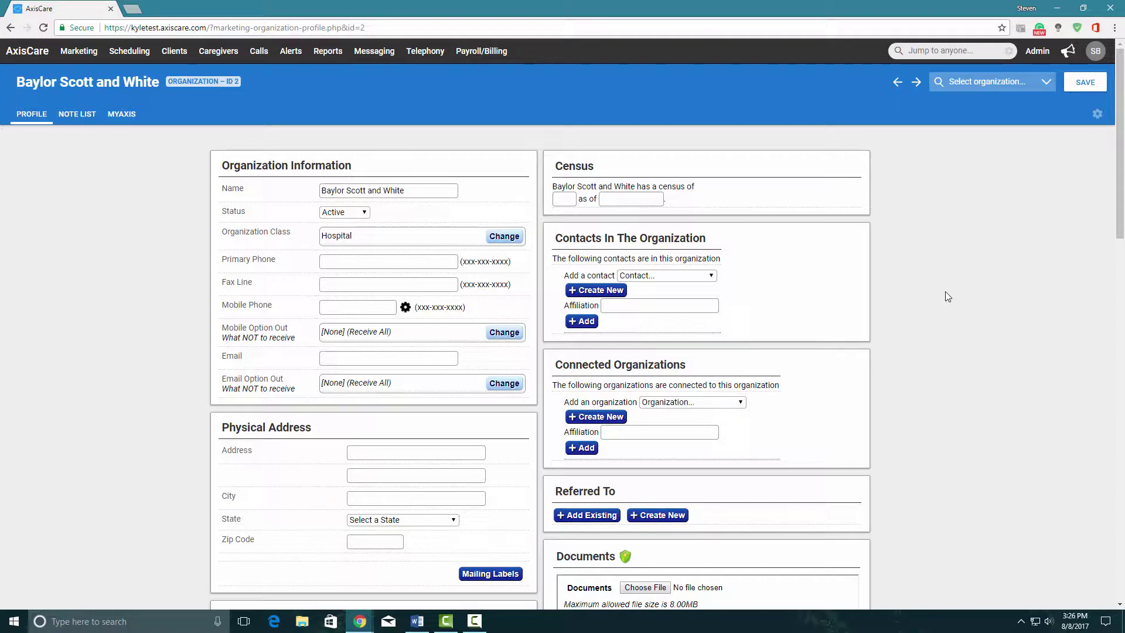
Step: Review the sections of the Baylor Scott and White profile down to Brochures, and save the profile
scroll(943, 291, "down", 6)
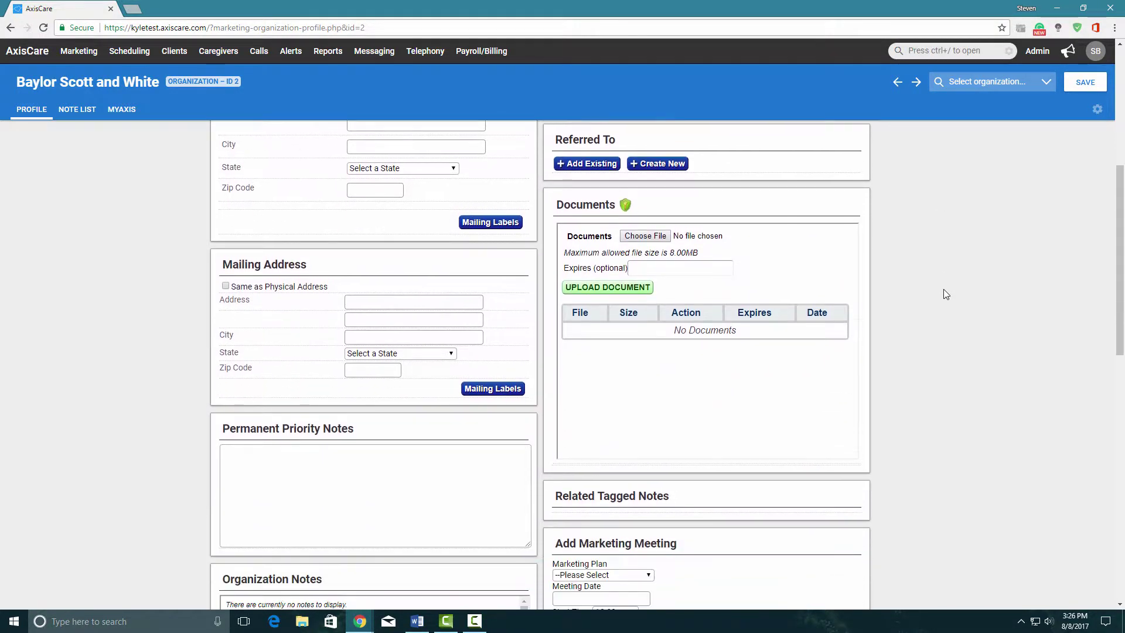
scroll(943, 289, "down", 11)
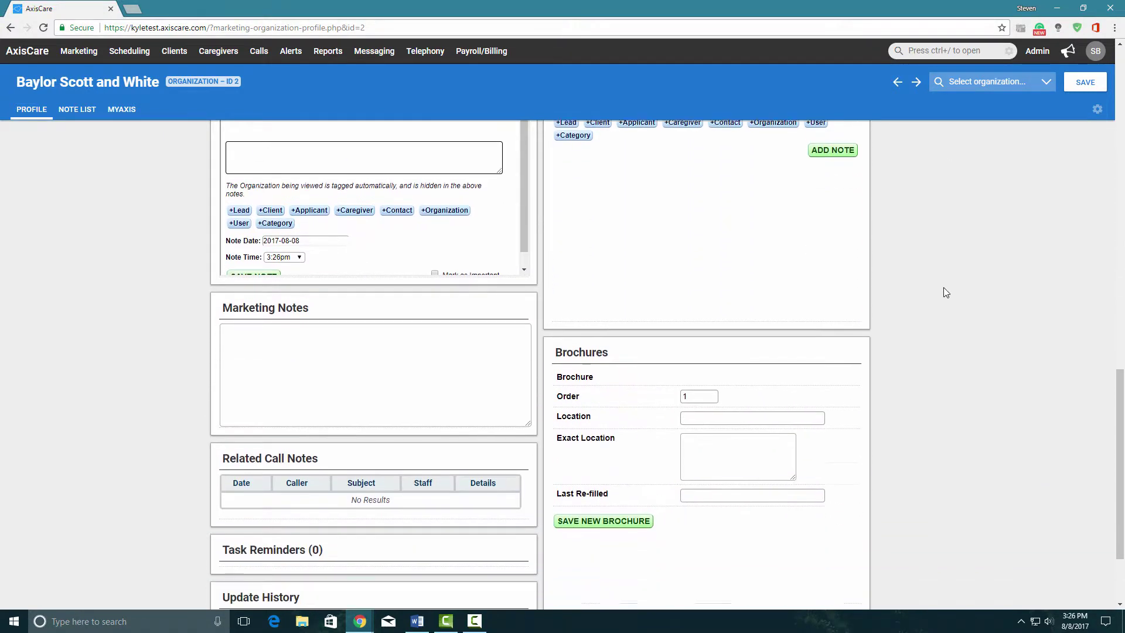
scroll(943, 287, "down", 1)
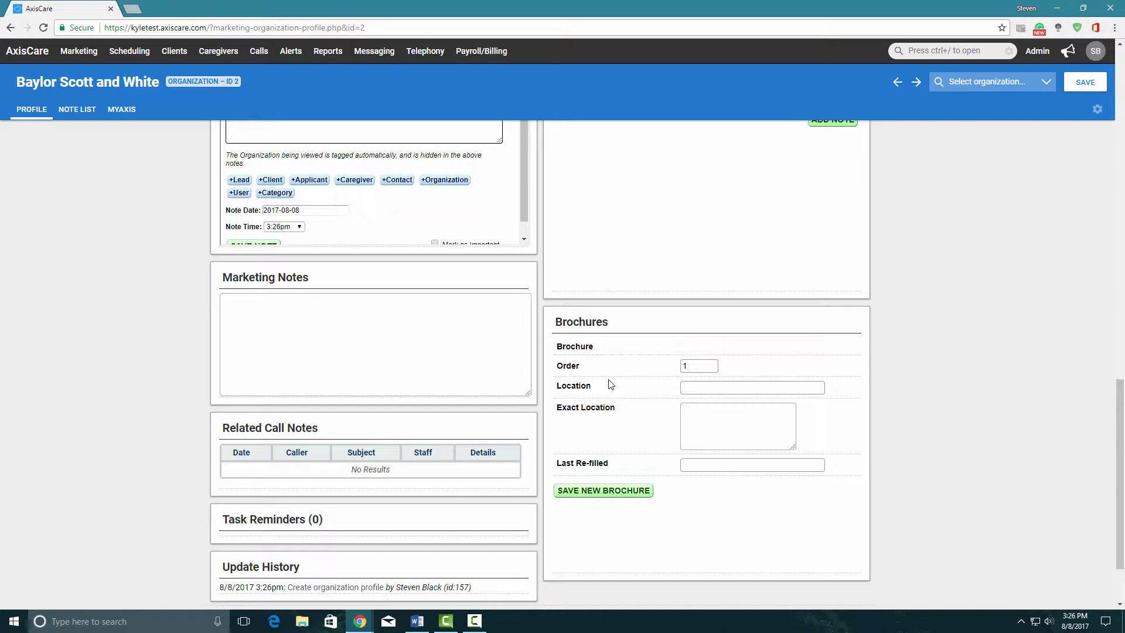
scroll(762, 404, "up", 10)
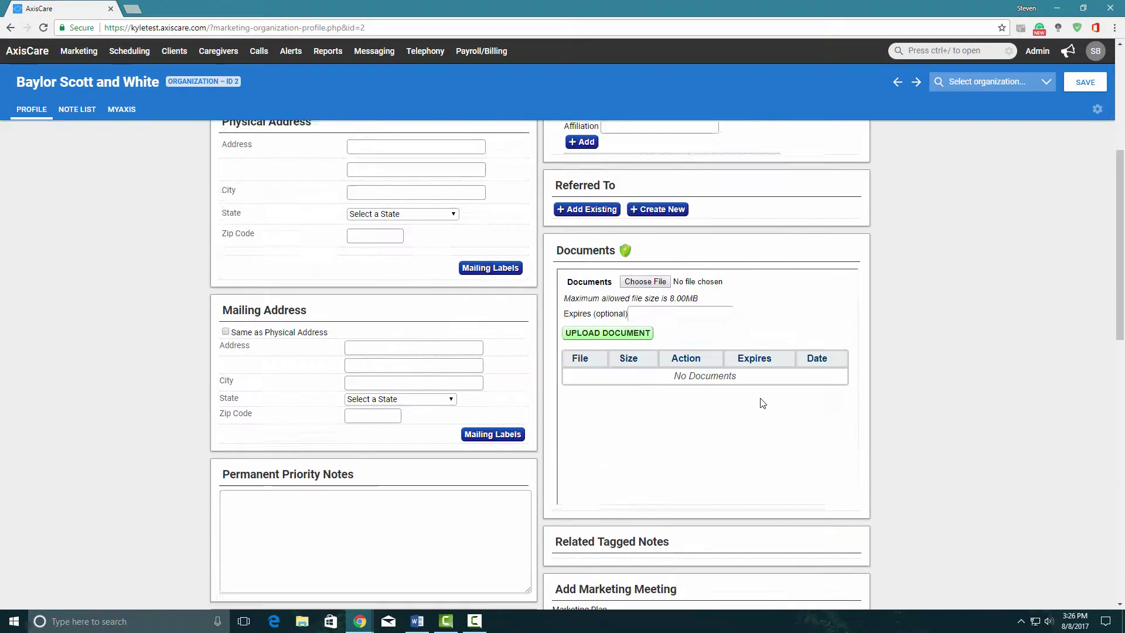
left_click(1084, 82)
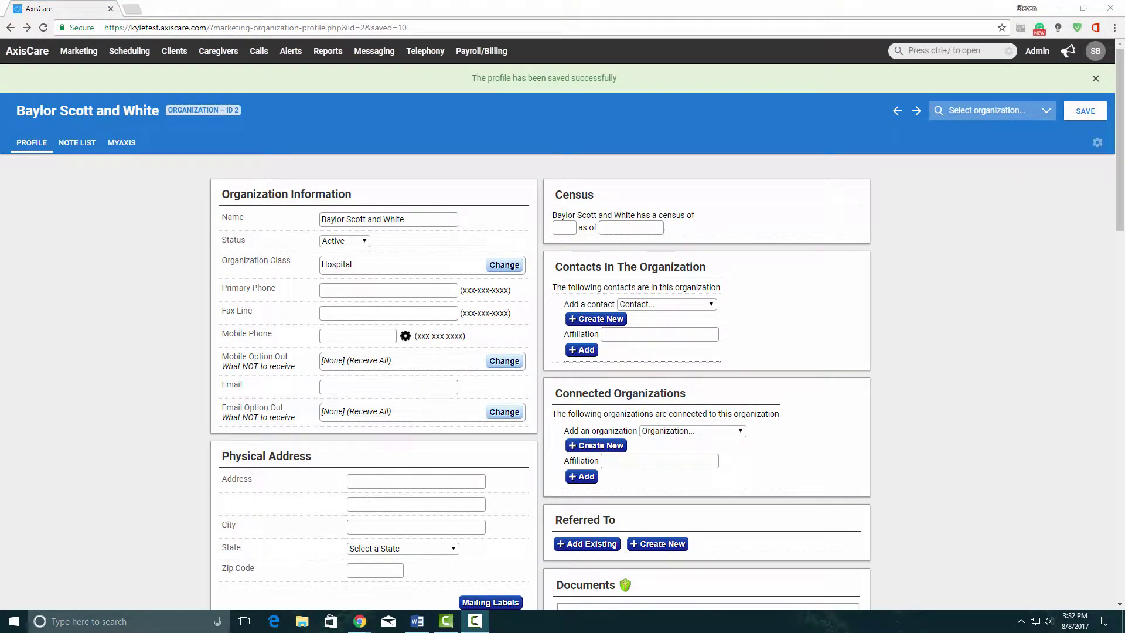
Step: Open Marketing Groups and enter Follow Up as the name of a new group
left_click(78, 51)
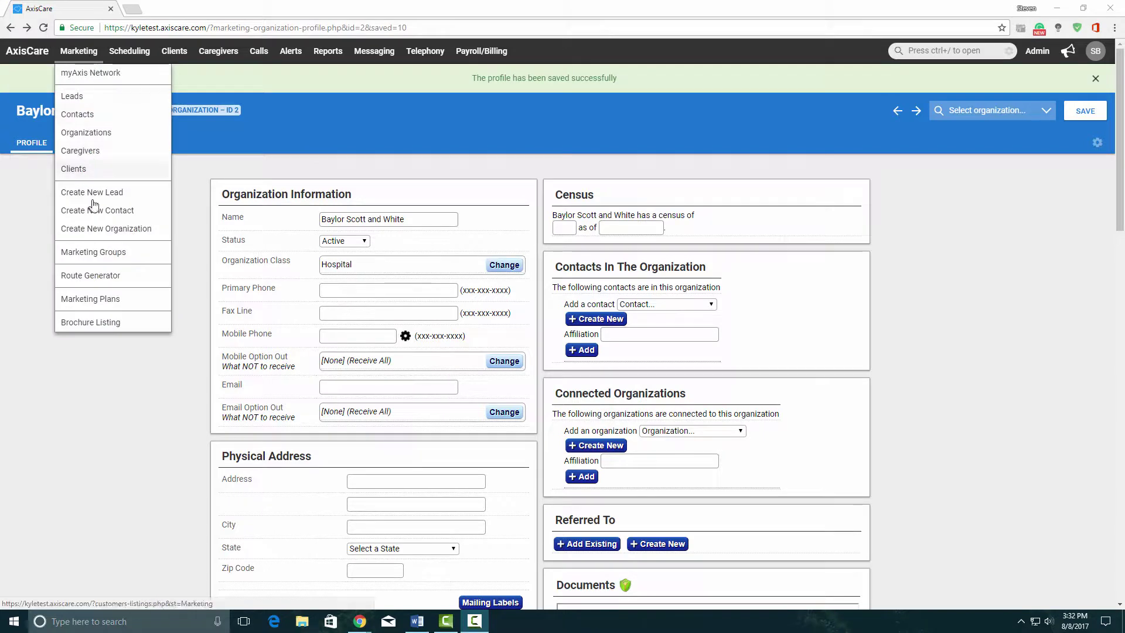
left_click(98, 253)
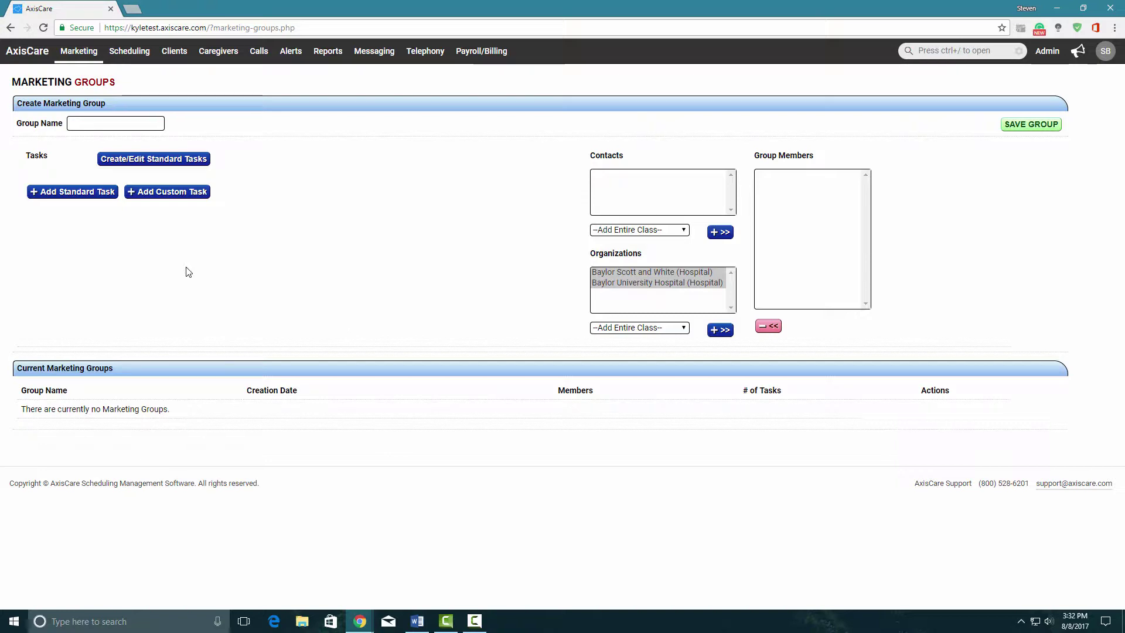
left_click(111, 121)
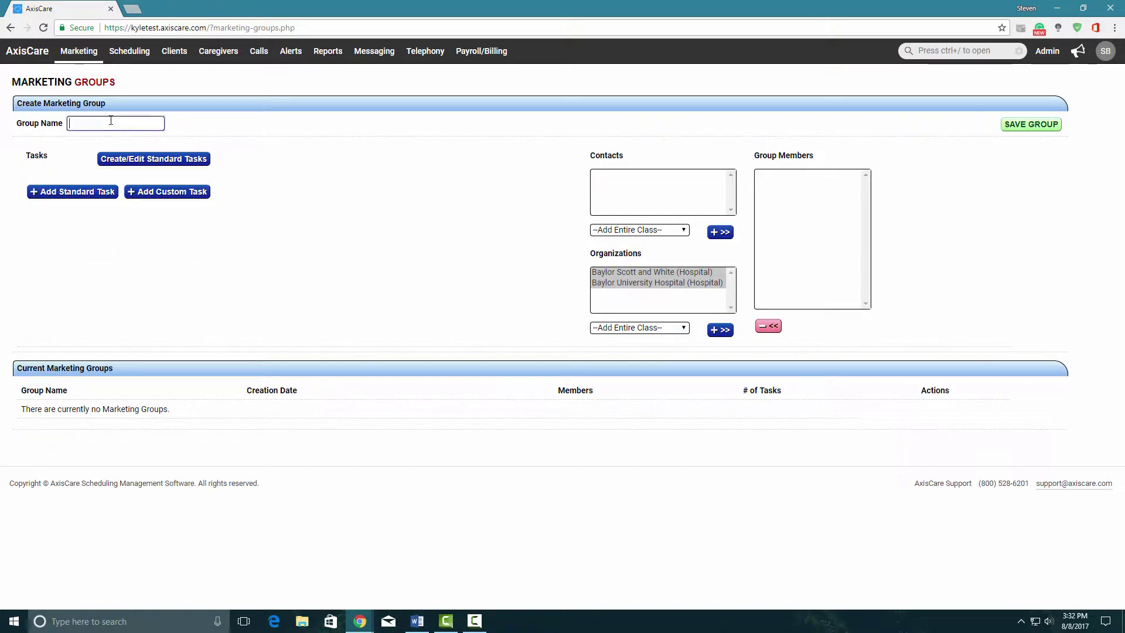
type("Follow Up")
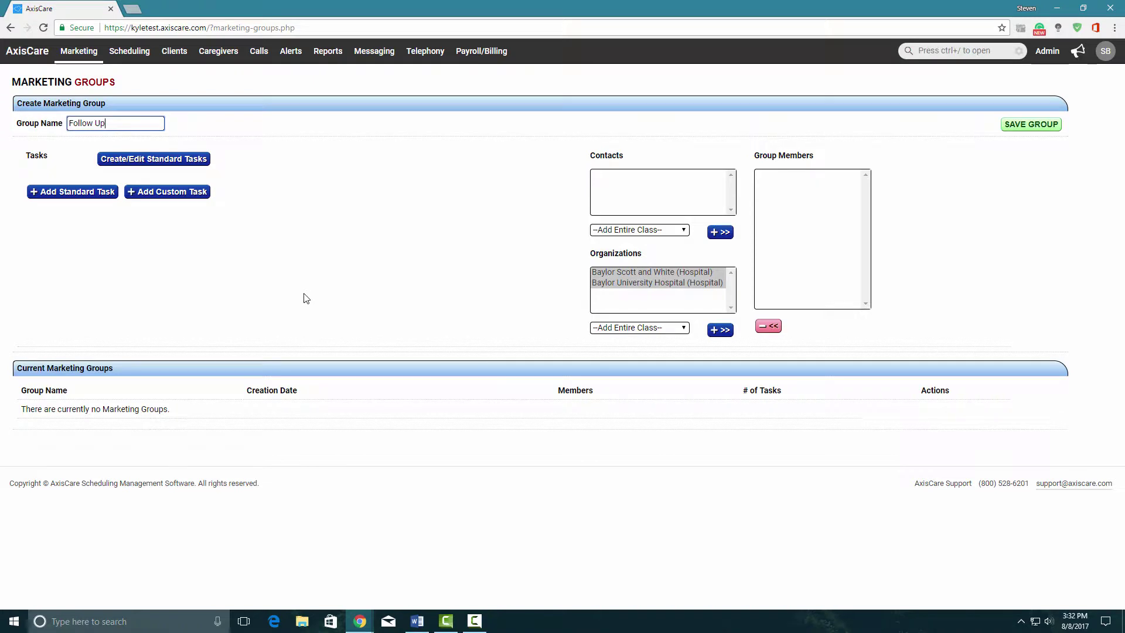
Step: Review the marketing standard tasks, select Follow up call among the current ones, and save the task list
left_click(179, 162)
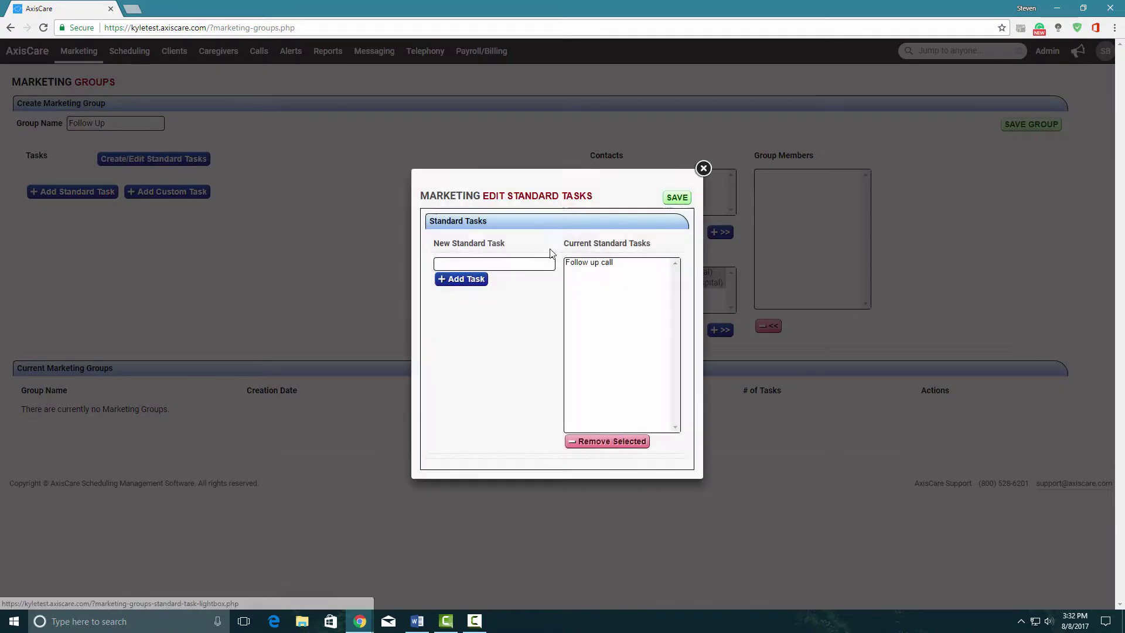
left_click(525, 266)
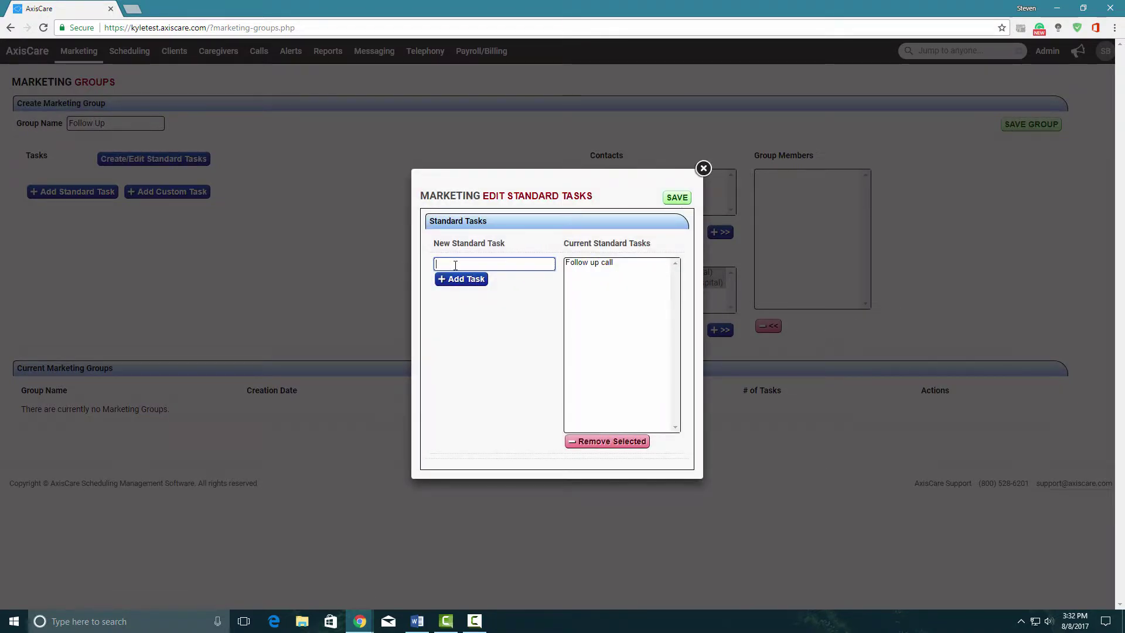
left_click(609, 262)
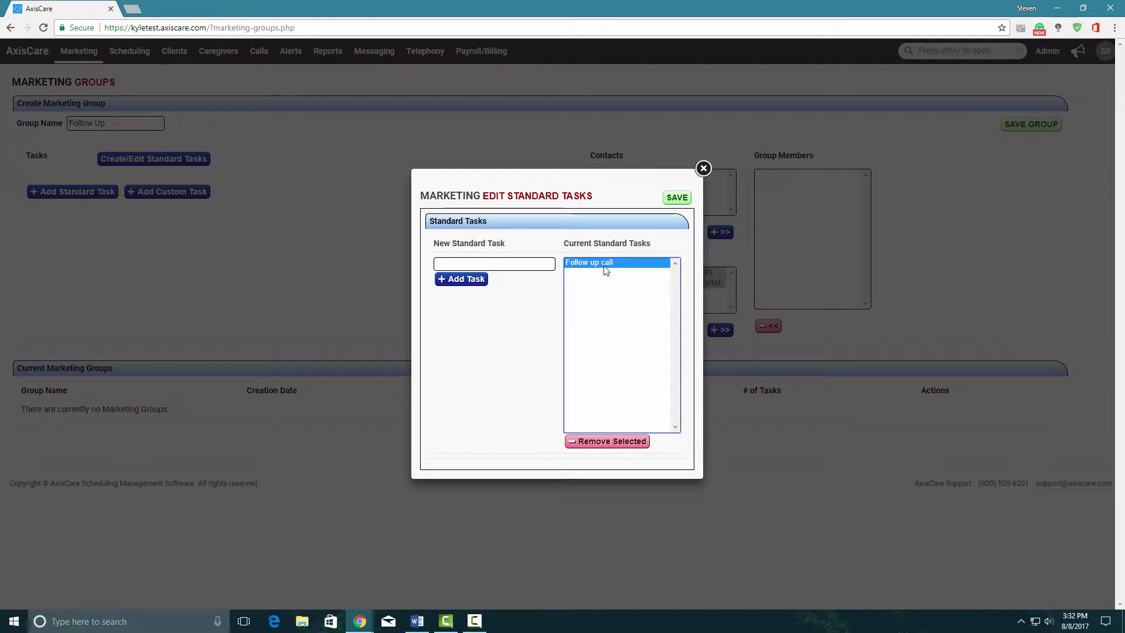
left_click(678, 197)
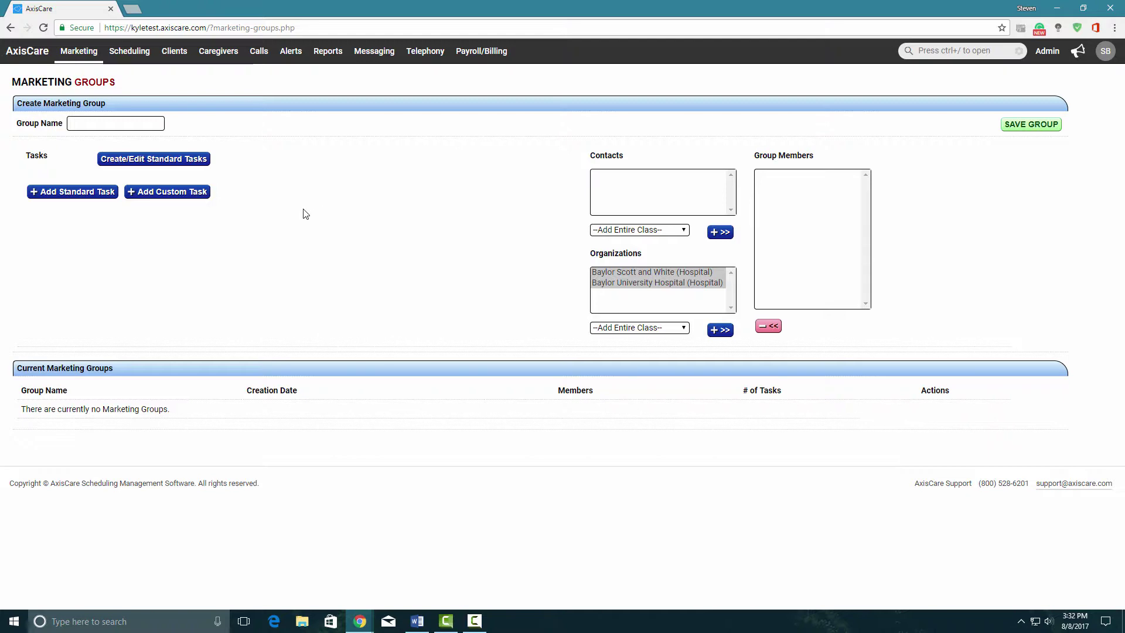
Step: Add the standard task Follow up call with frequency Once and start date 8/8/2017, and try out a blank custom task before removing it
left_click(35, 193)
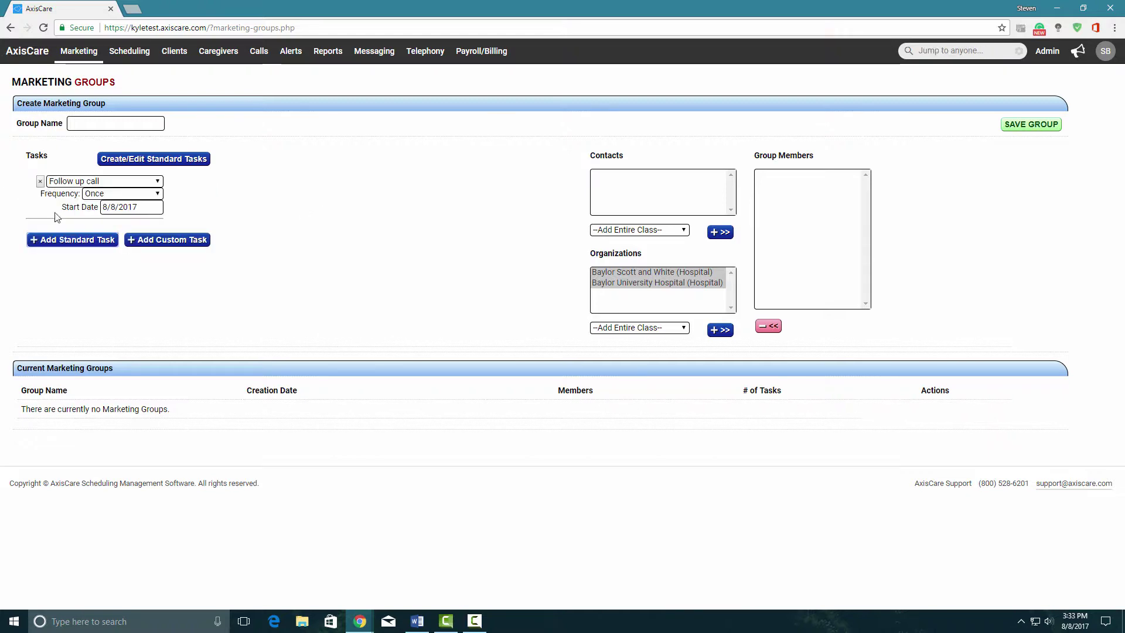
left_click(98, 182)
left_click(98, 196)
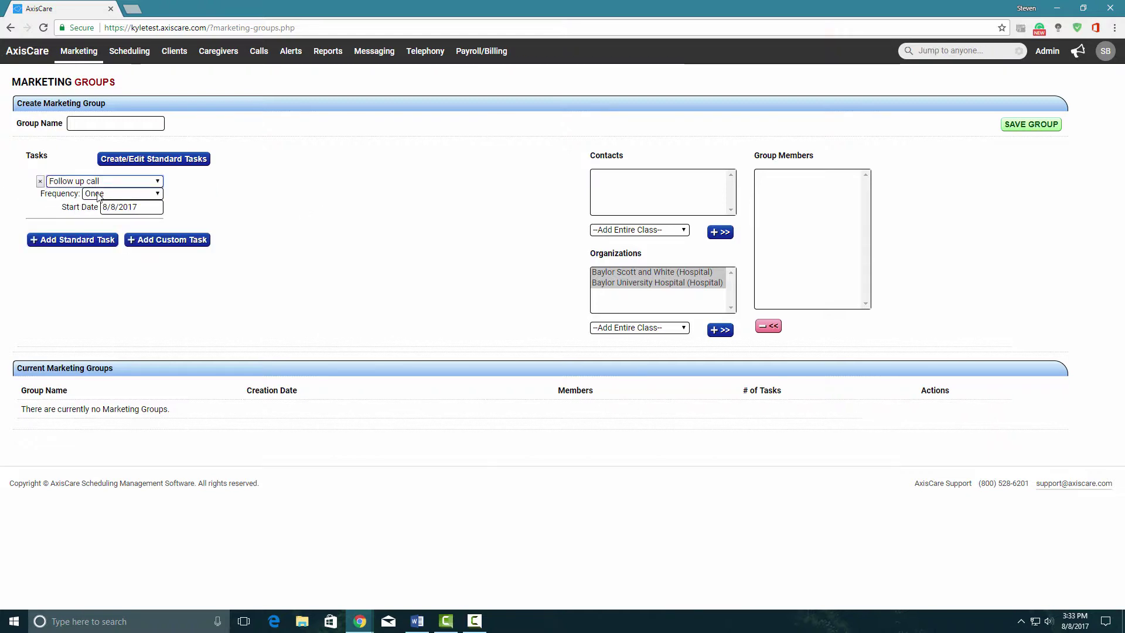
left_click(184, 233)
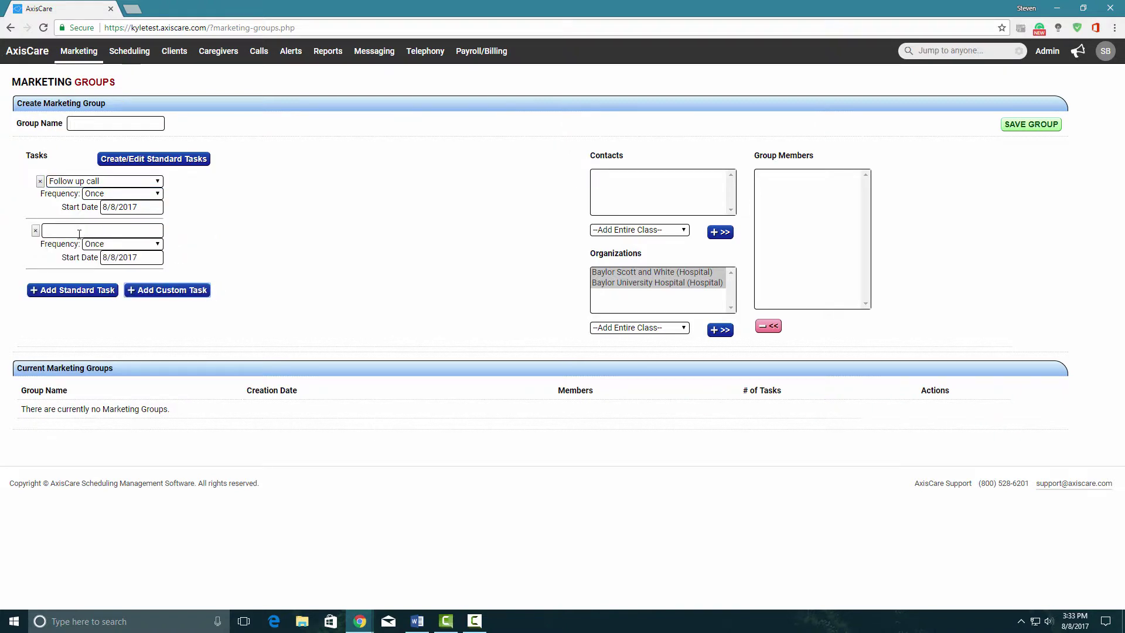
left_click(35, 231)
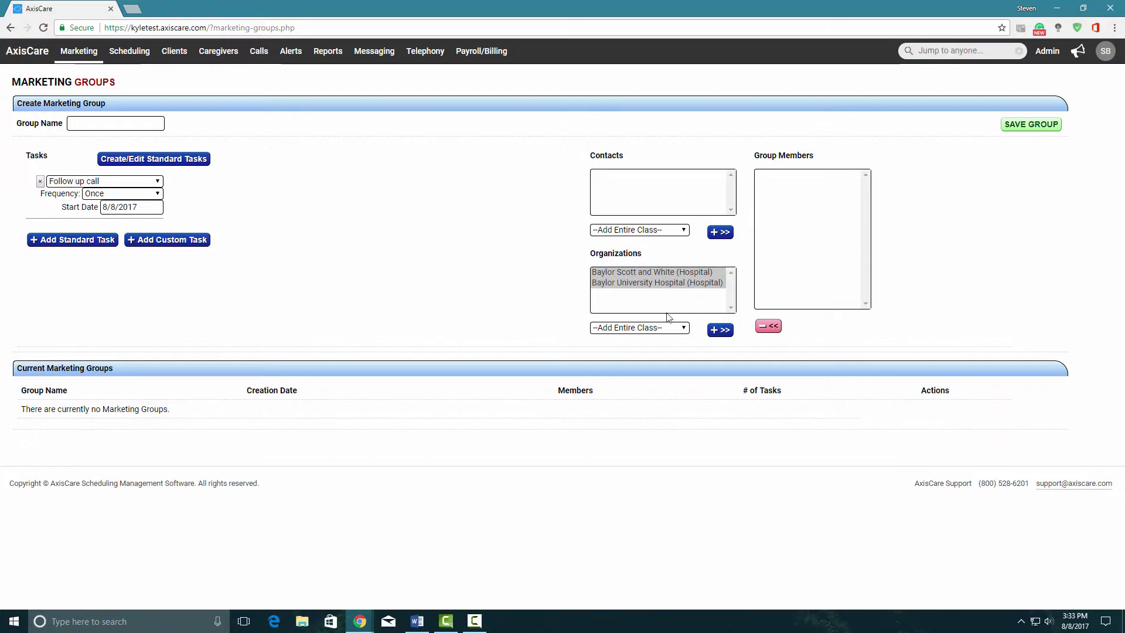
Step: Add the organizations Baylor Scott and White and Baylor University Hospital as group members, and save the marketing group
left_click(649, 272)
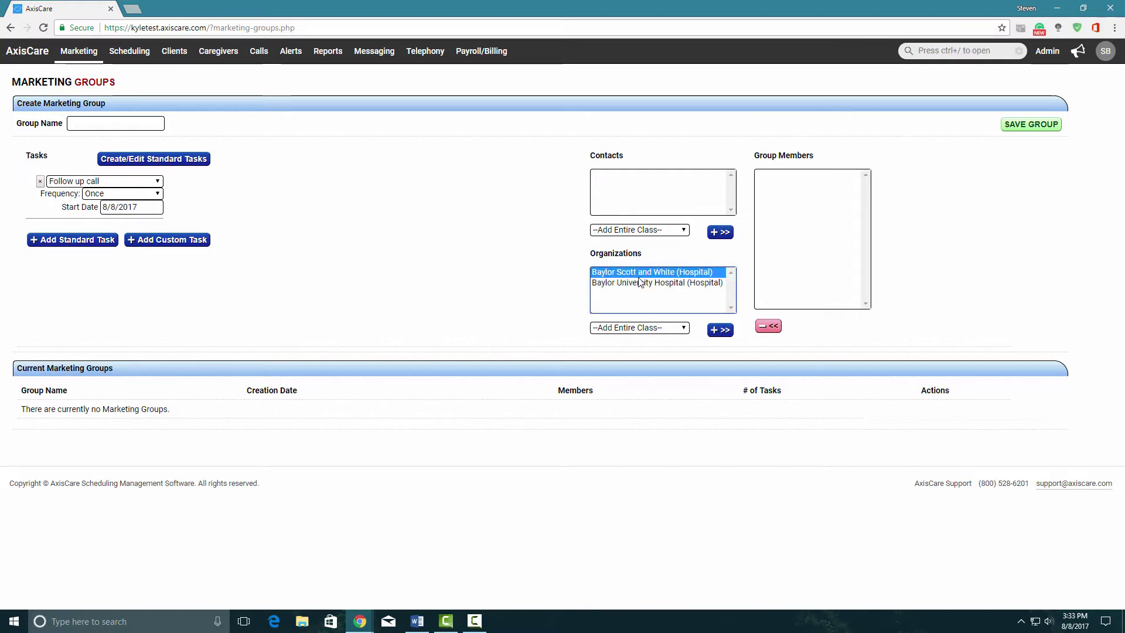
left_click(718, 330)
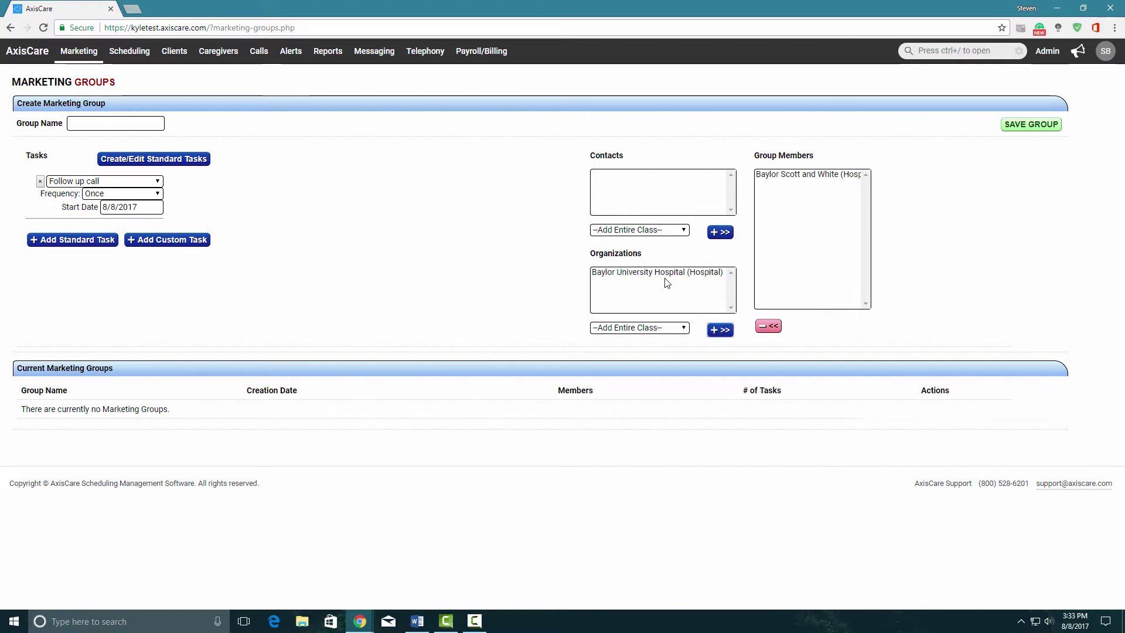
left_click(665, 273)
left_click(716, 330)
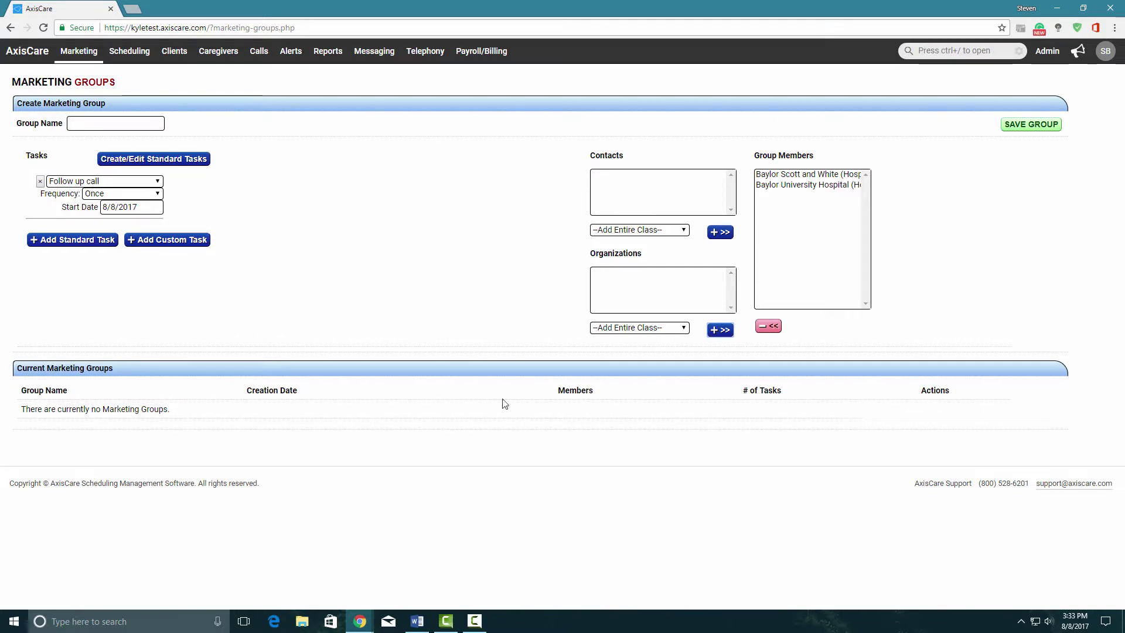
left_click(1037, 128)
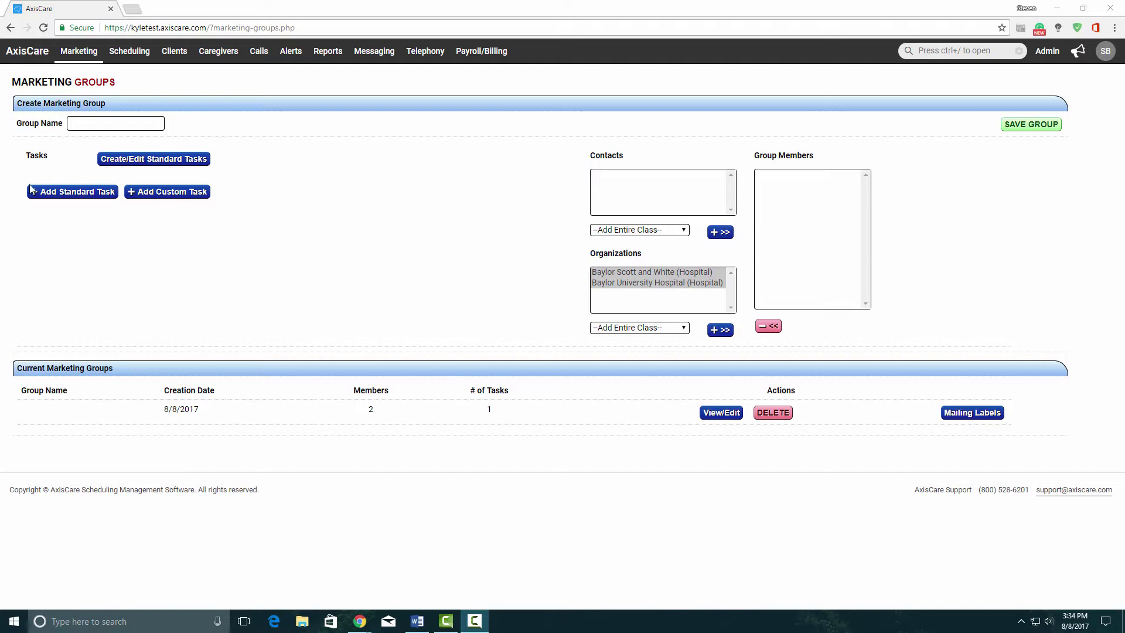
Step: Return to the dashboard and check its marketing reminders
left_click(30, 54)
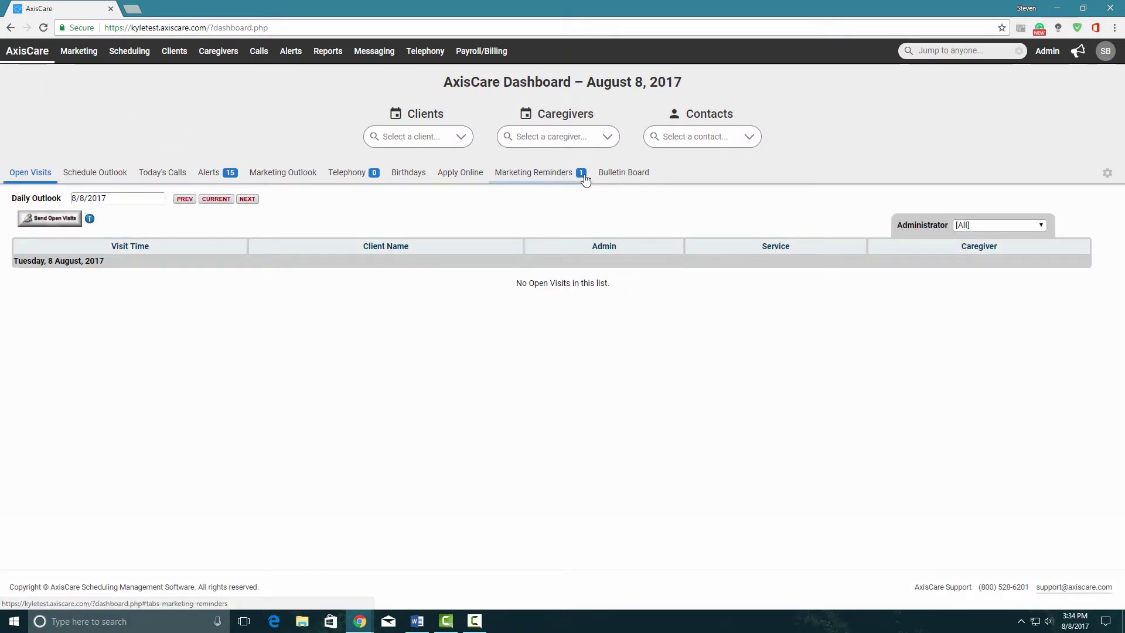
left_click(567, 177)
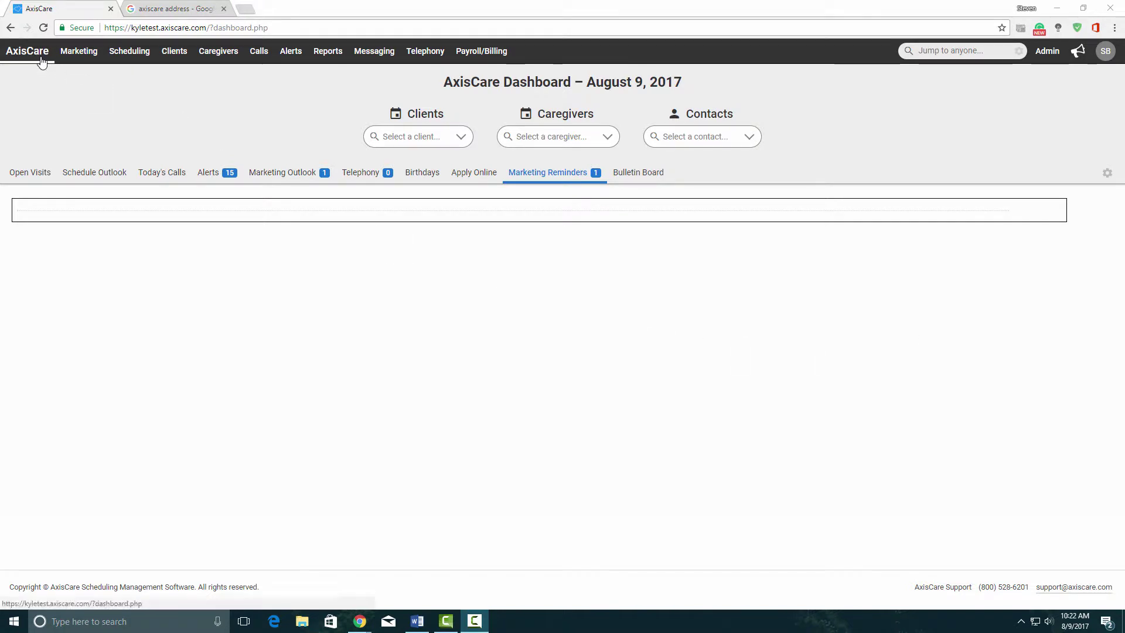
Step: Open the Route Generator and set the starting point to the saved street address instead of Default Address
left_click(76, 53)
left_click(86, 281)
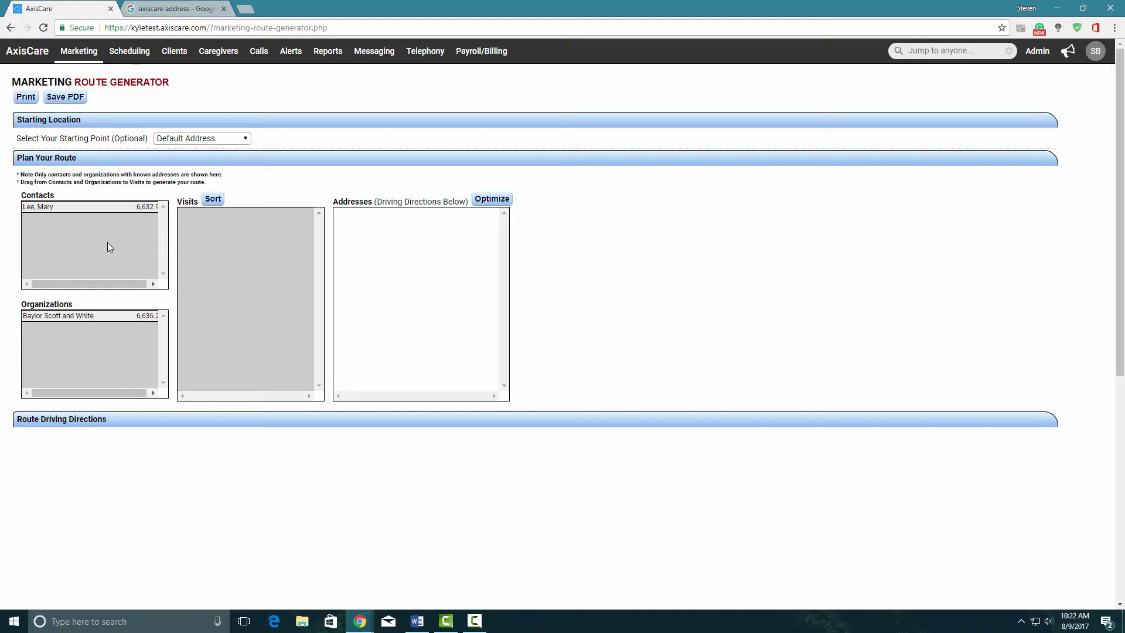
left_click(189, 141)
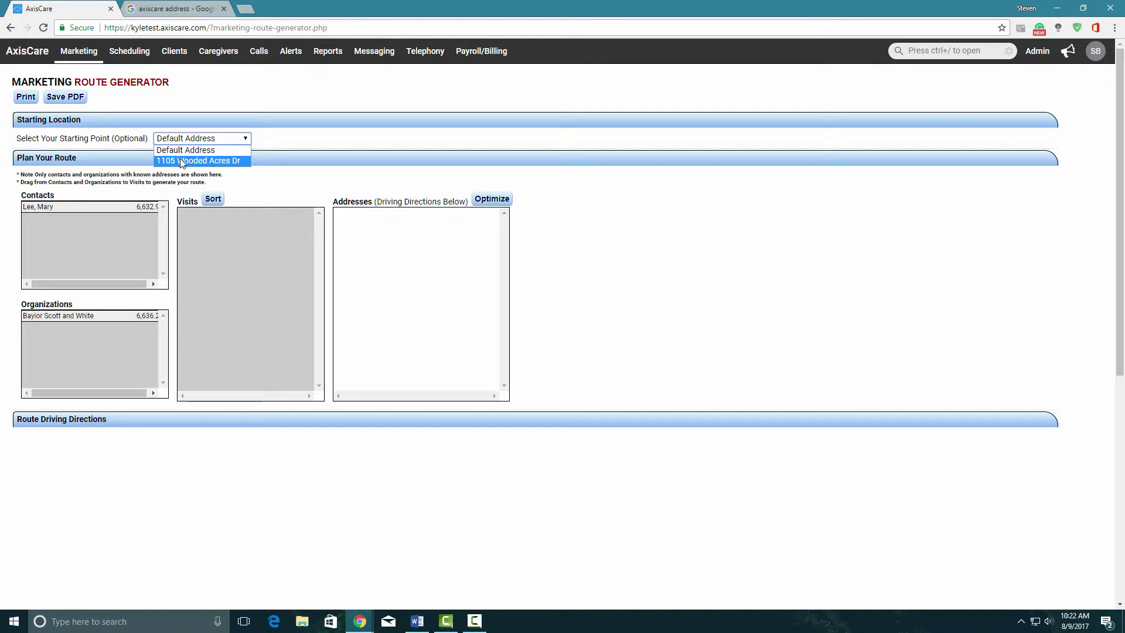
left_click(181, 161)
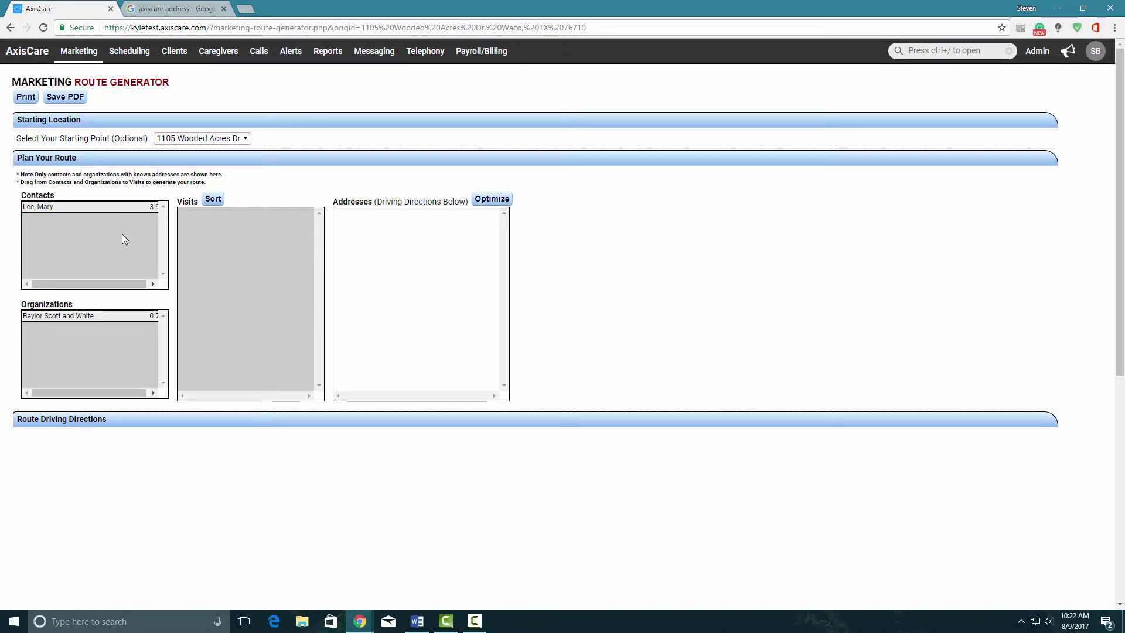
Step: Plan the route with the listed contact and Baylor Scott and White as visits, sorting and optimizing the stops
left_click_drag(57, 214, 270, 254)
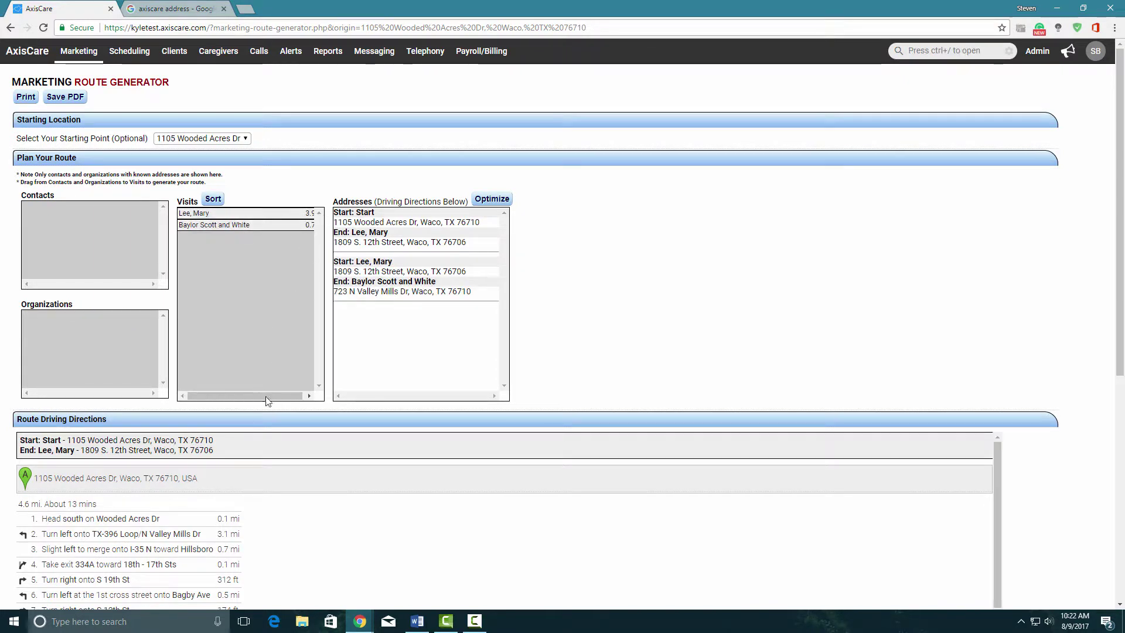
left_click_drag(267, 397, 278, 395)
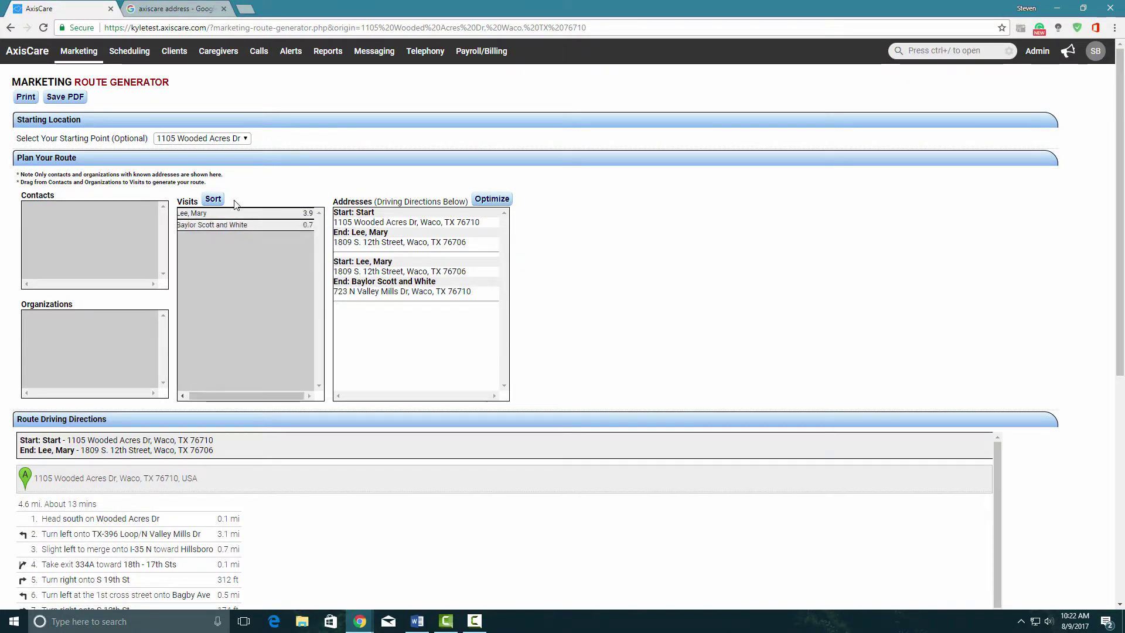
left_click(213, 199)
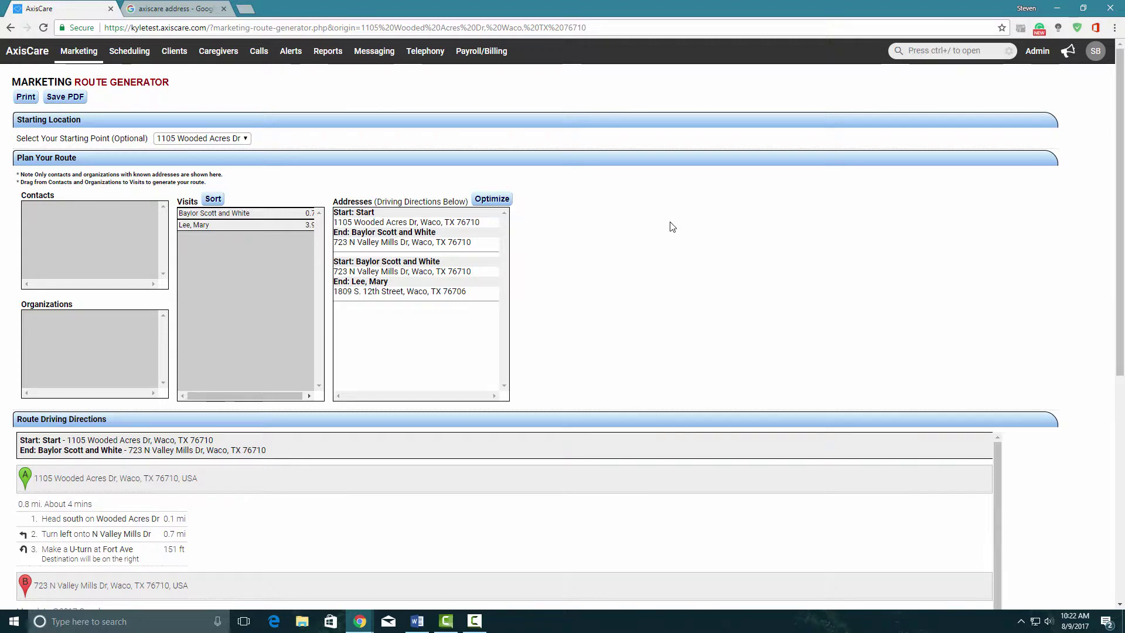
left_click(505, 201)
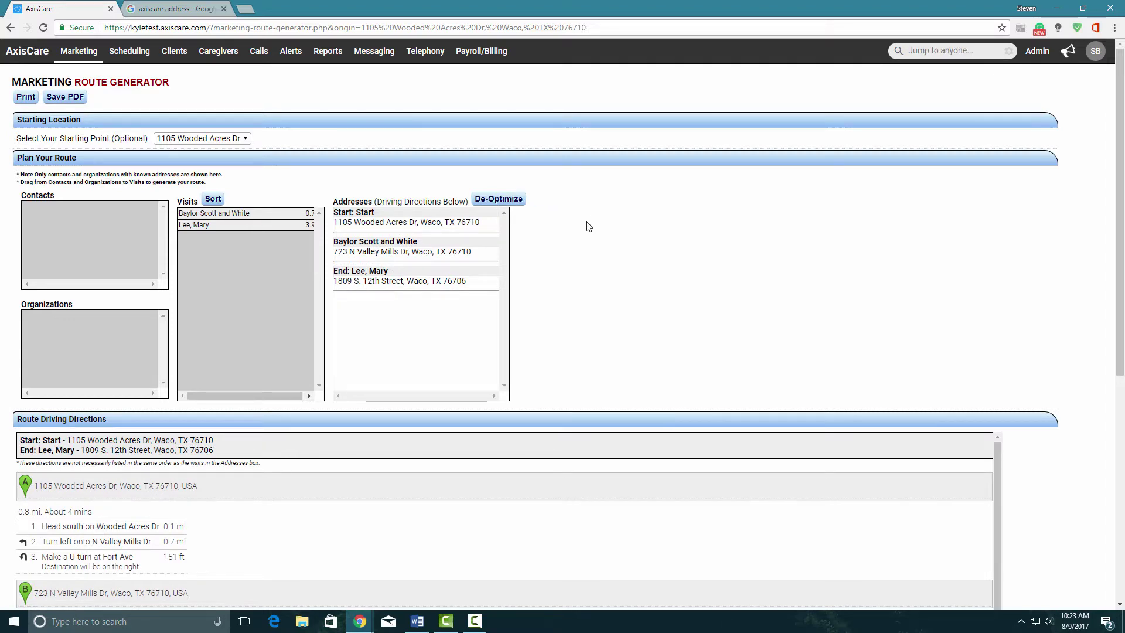
Step: Review the optimized route's driving directions and route map
scroll(591, 227, "down", 4)
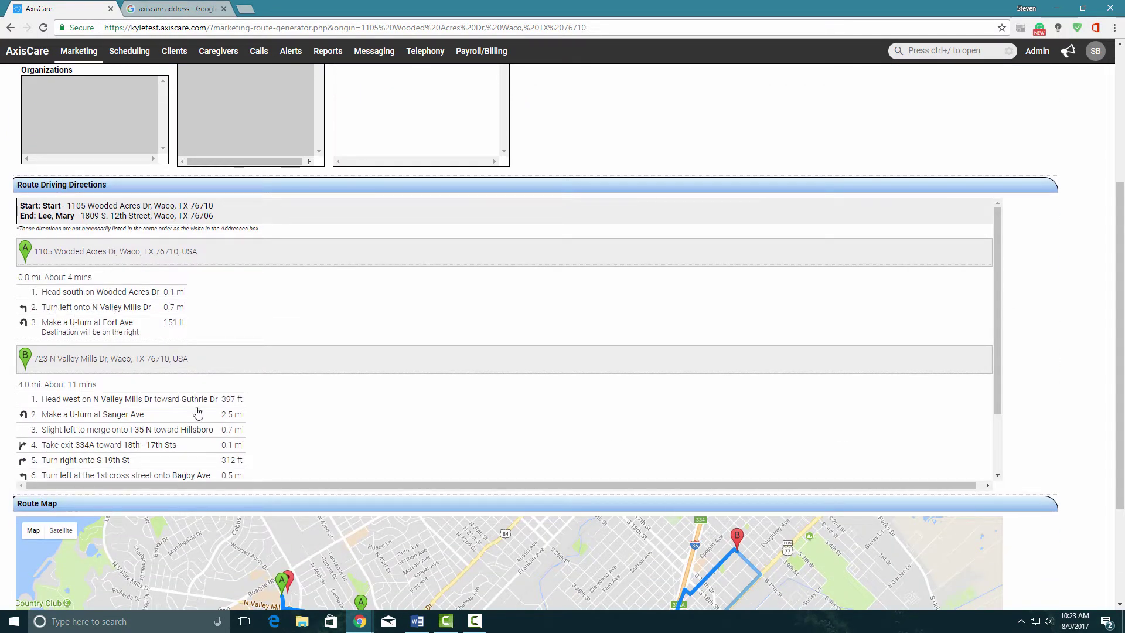
scroll(217, 406, "down", 1)
scroll(216, 405, "down", 5)
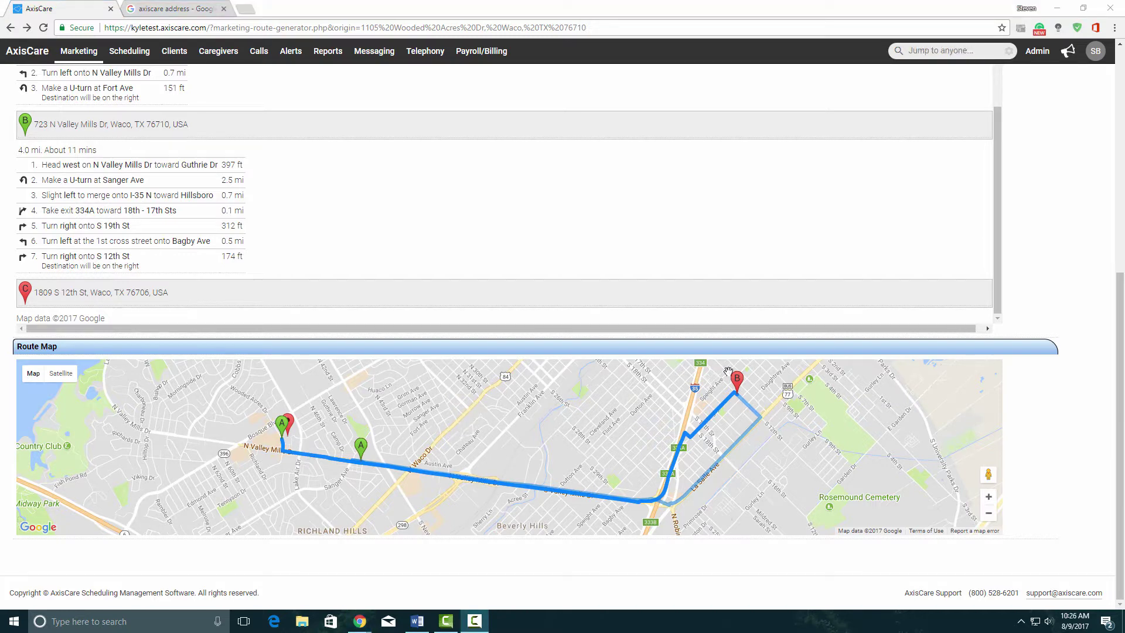
scroll(903, 252, "up", 7)
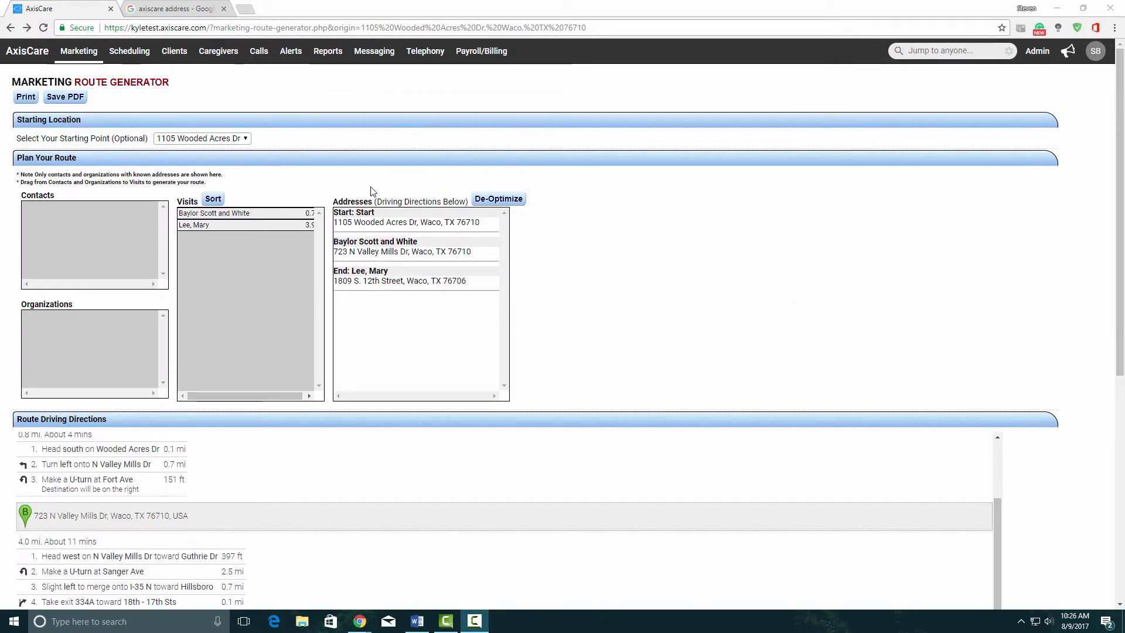
left_click(27, 98)
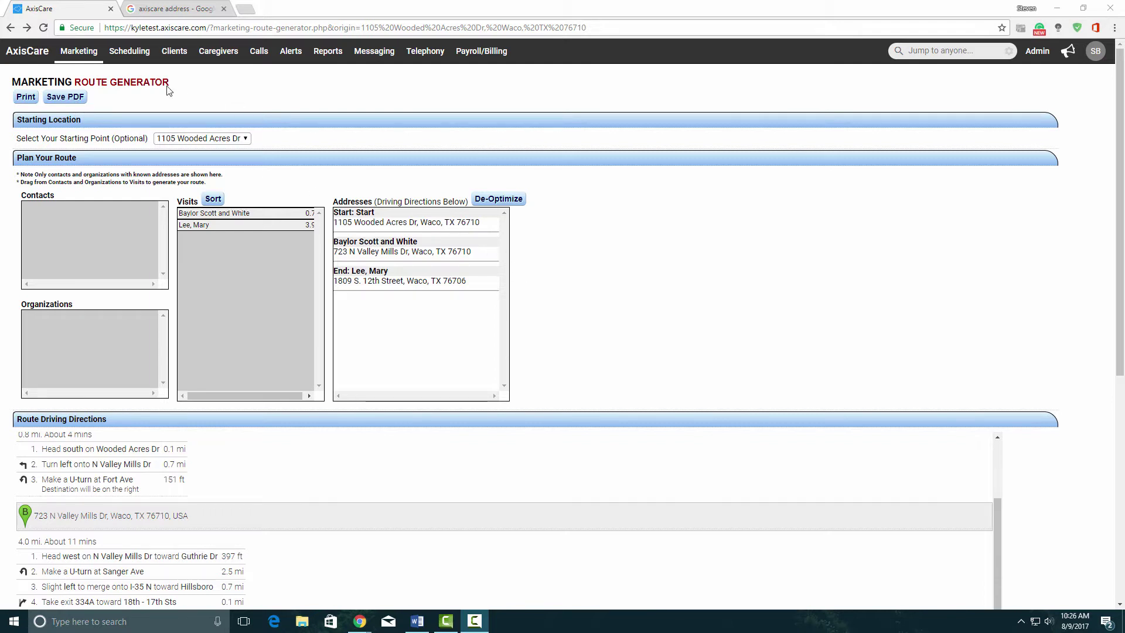
Step: Open Marketing Plans and start a new marketing plan named Plan 3
mouse_move(81, 59)
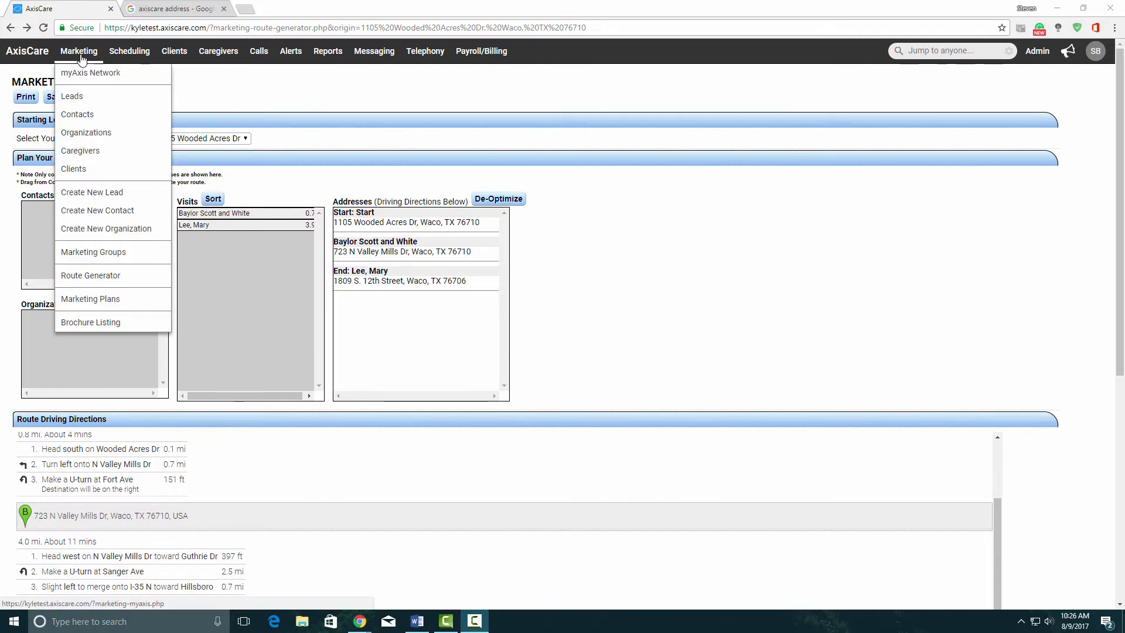
left_click(103, 301)
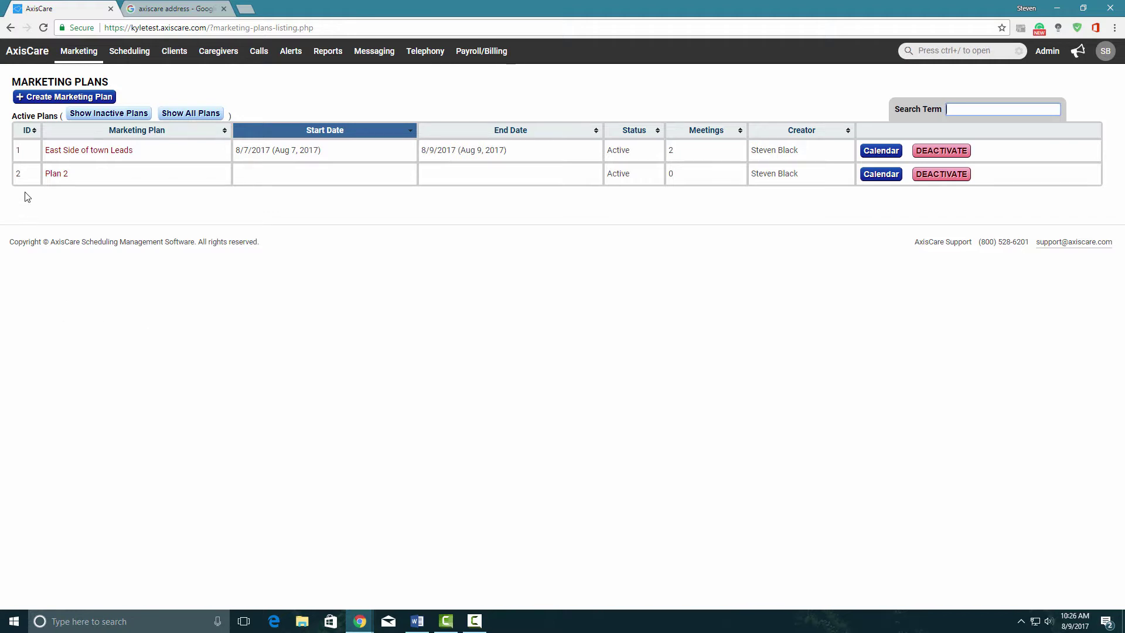
left_click(43, 103)
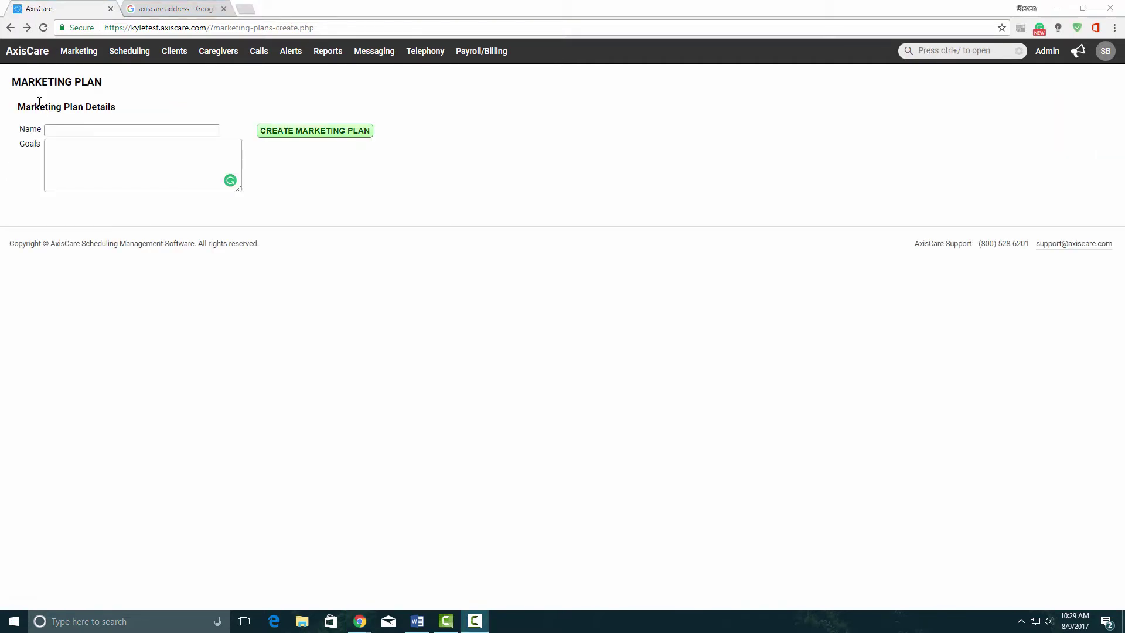
left_click(135, 126)
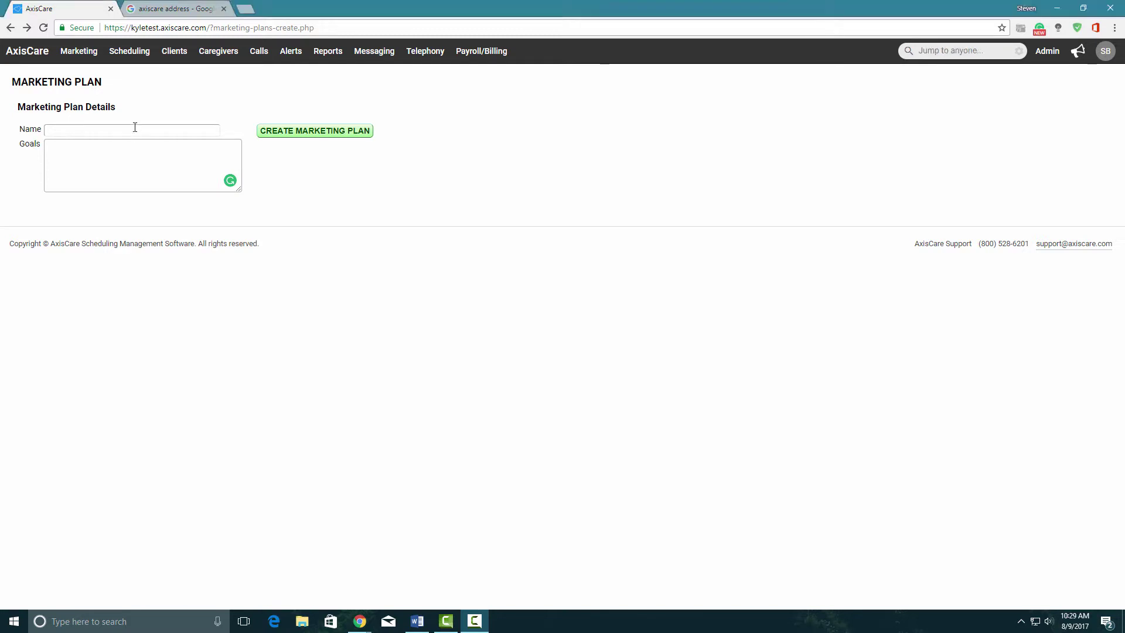
type("Pla")
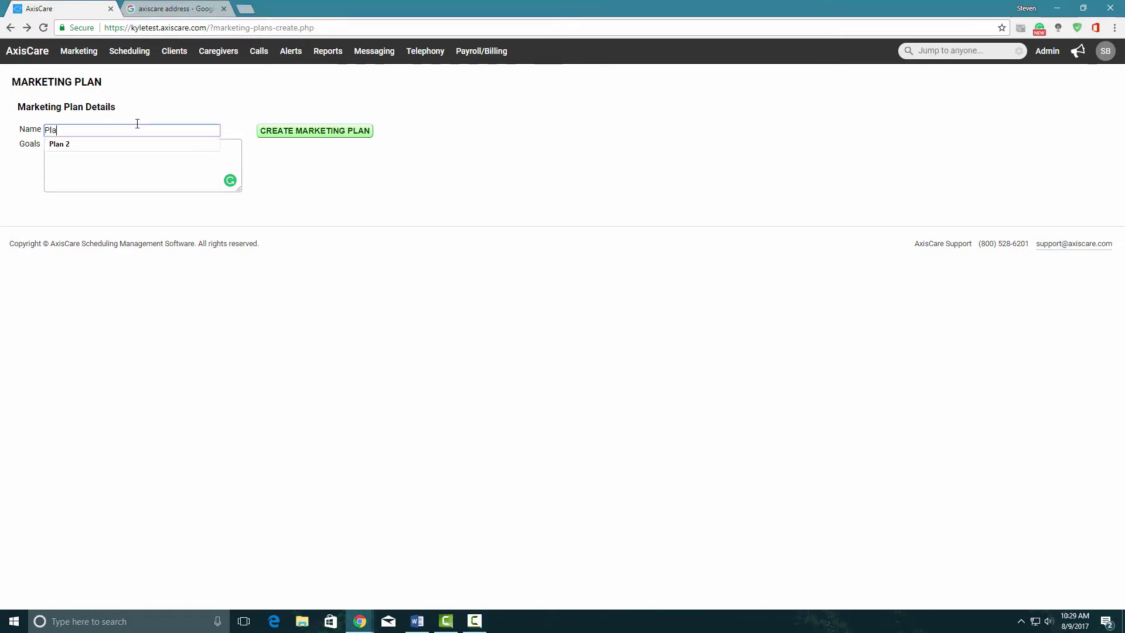
type("n 3")
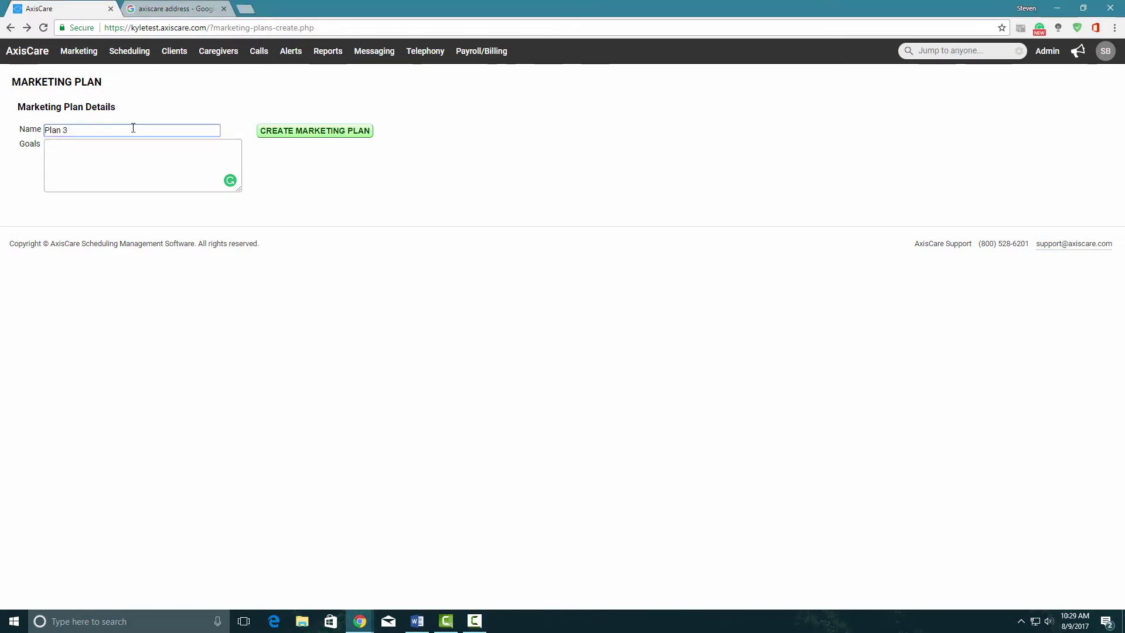
Step: Enter the goal "Be happy and helpful in everything you do when visiting contacts" and create the marketing plan
key("Tab")
type("Be ha")
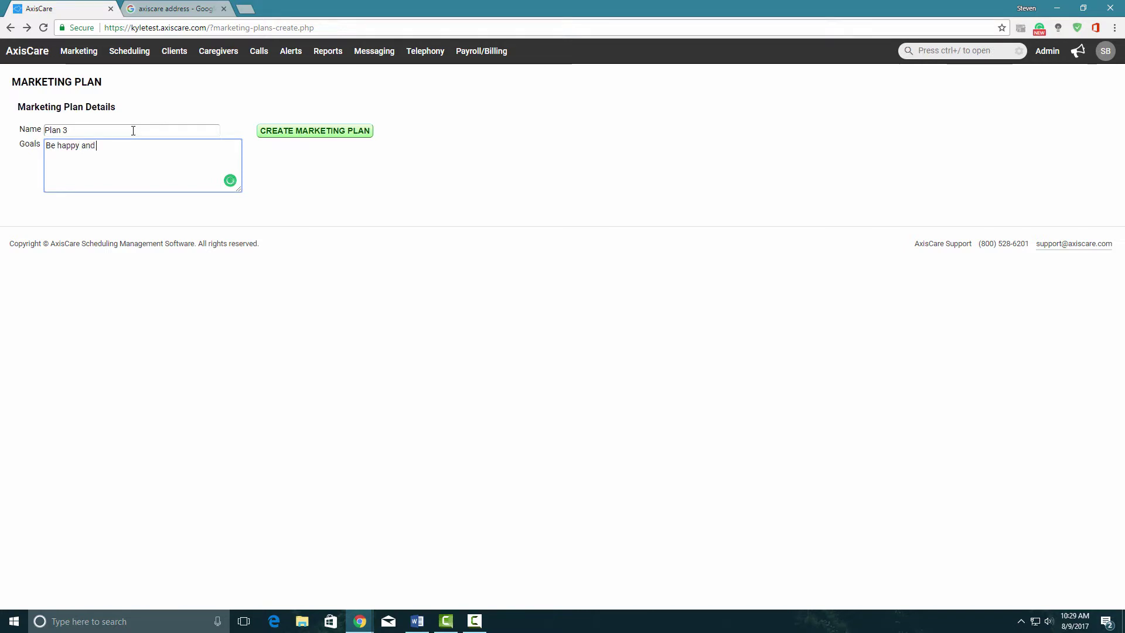
type("l in everything you do")
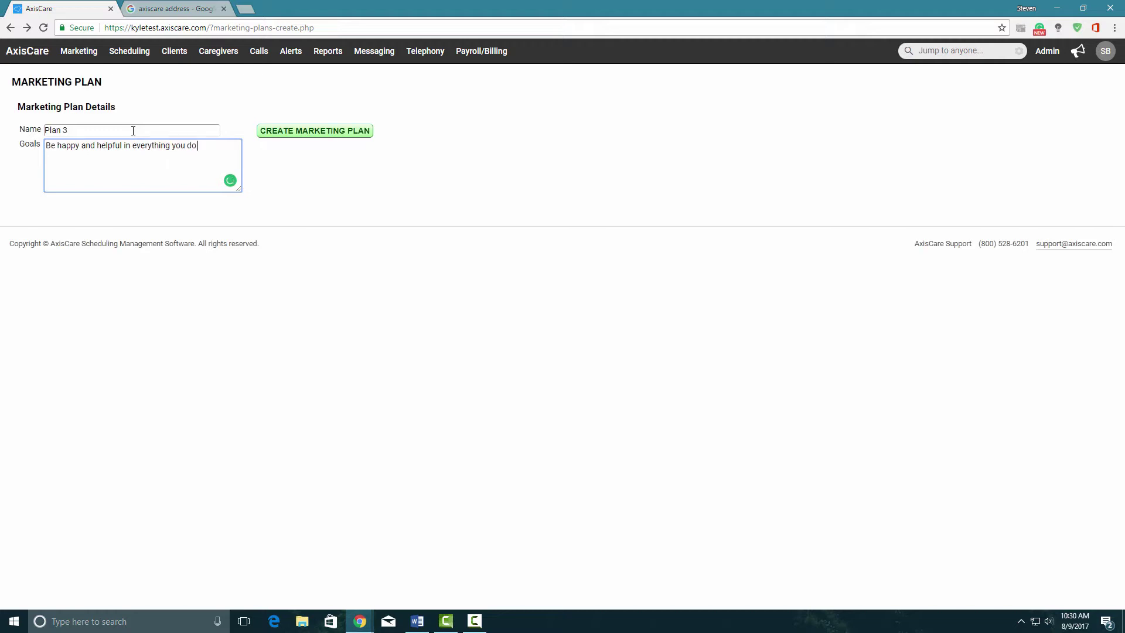
type("en visiting contacts")
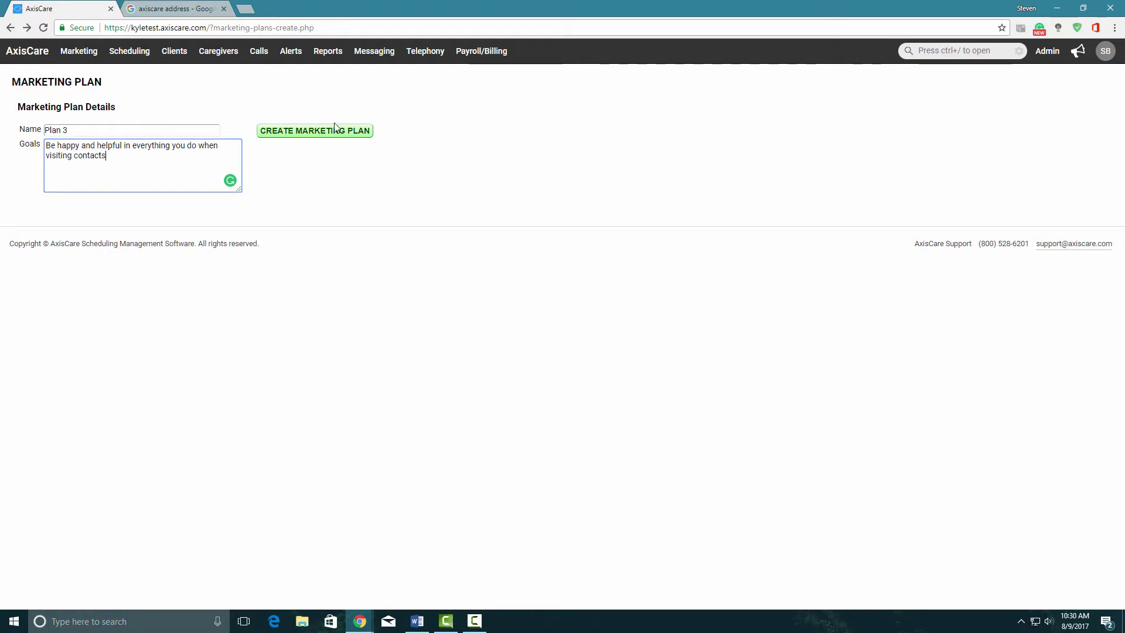
left_click(335, 129)
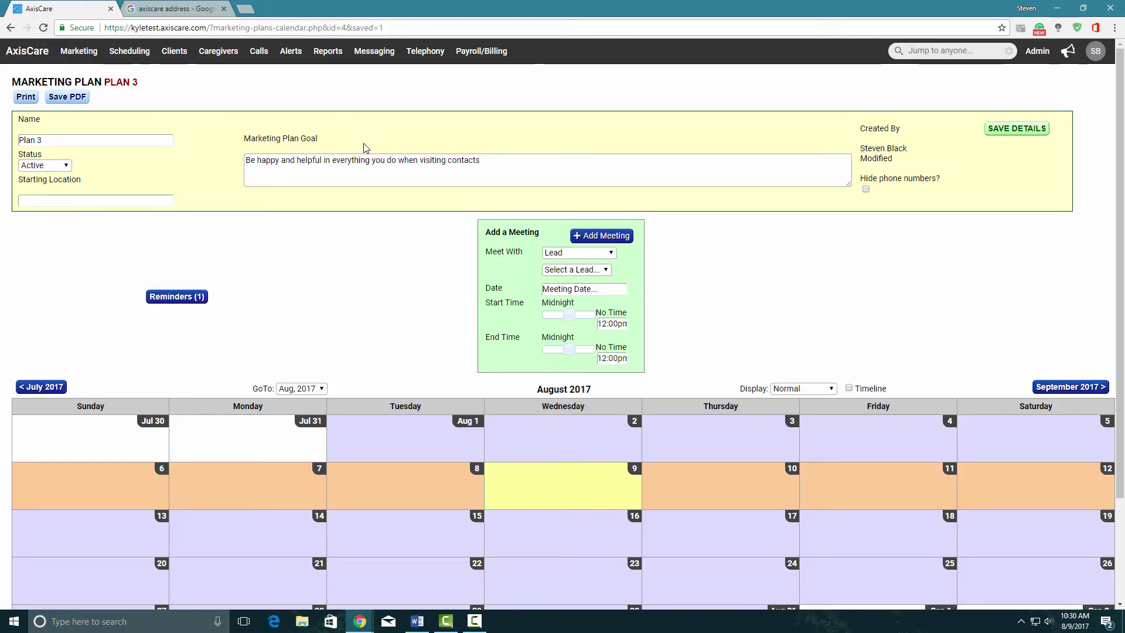
Step: Go over Plan 3's starting location and phone number hiding options, and save the plan details
left_click(120, 200)
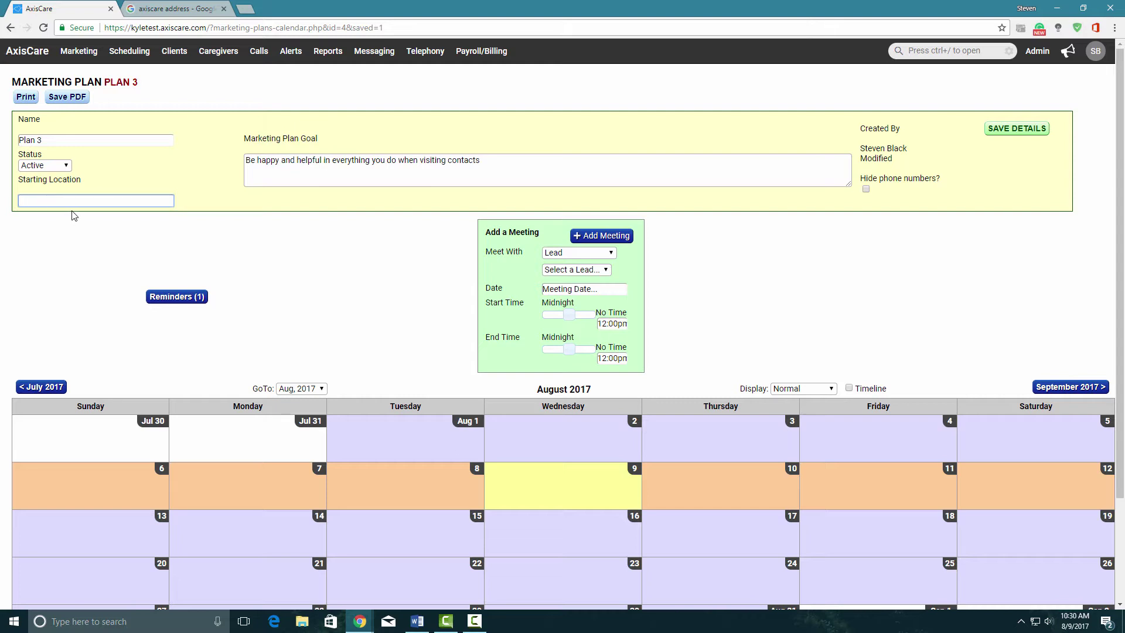
left_click(866, 189)
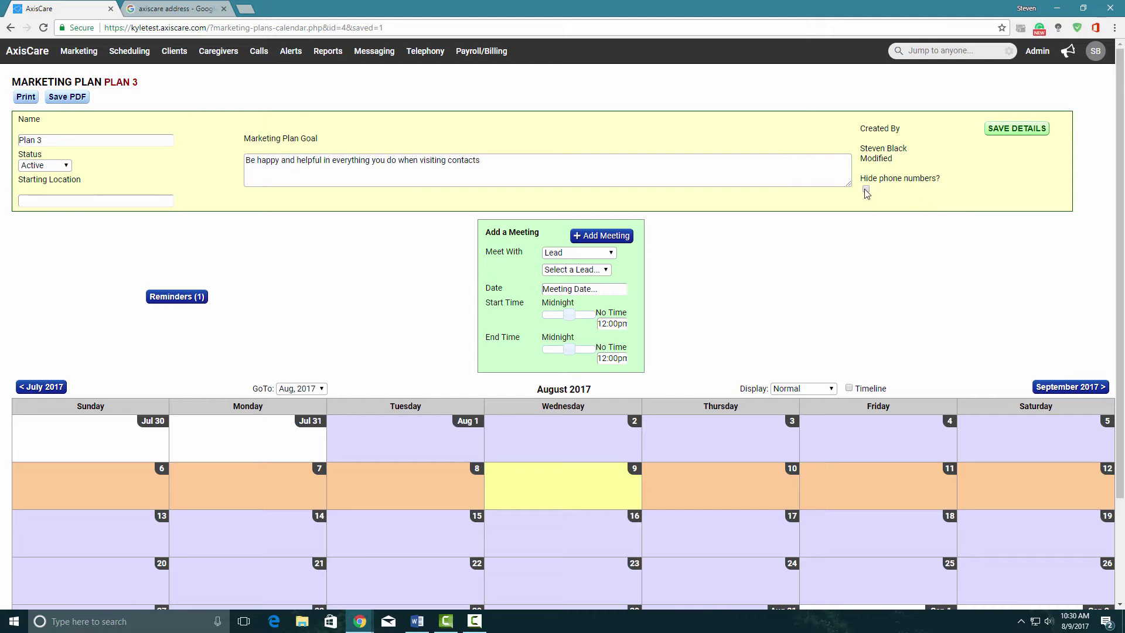
left_click(1025, 131)
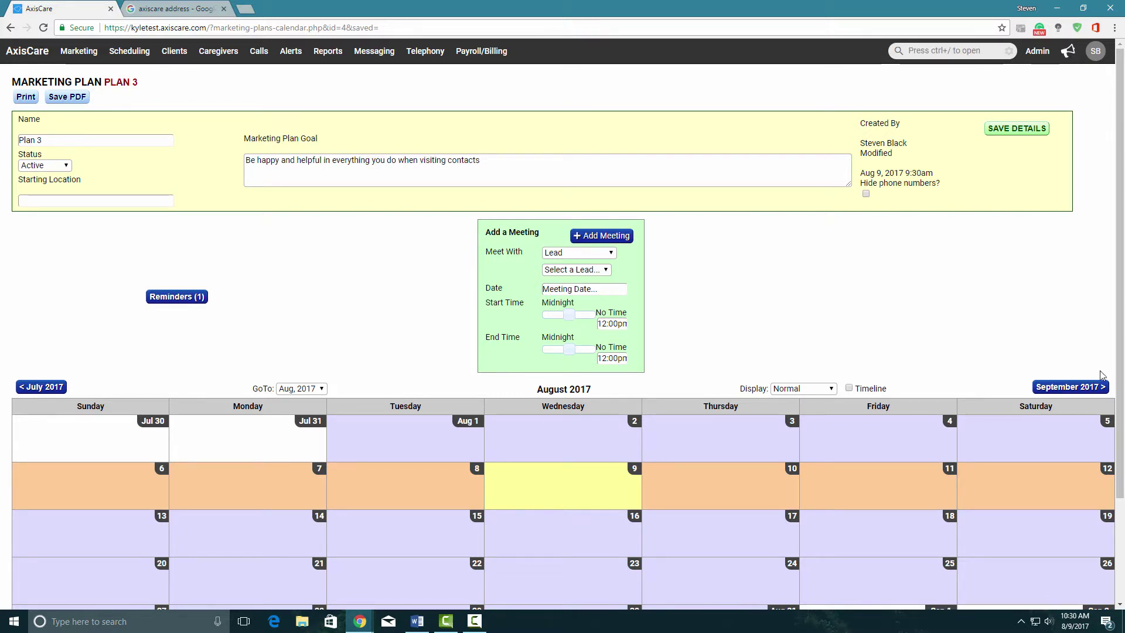
Step: Add a meeting with the first listed contact on 8/15/2017 from 11:00am to 12:00pm, and check it on the plan calendar
left_click(597, 253)
left_click(568, 273)
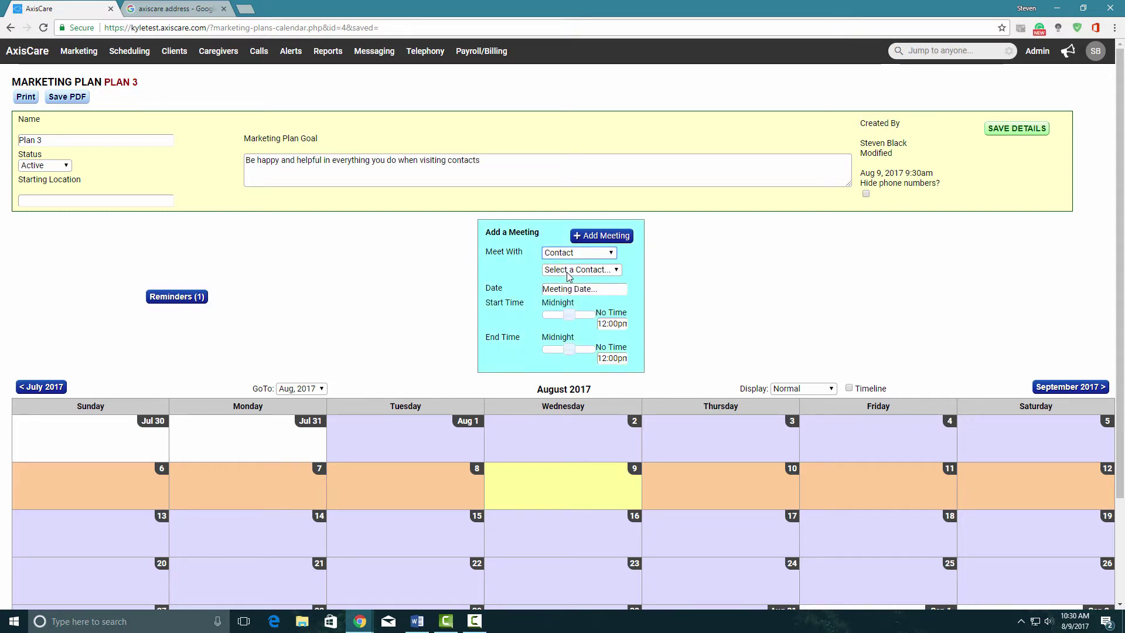
left_click(580, 270)
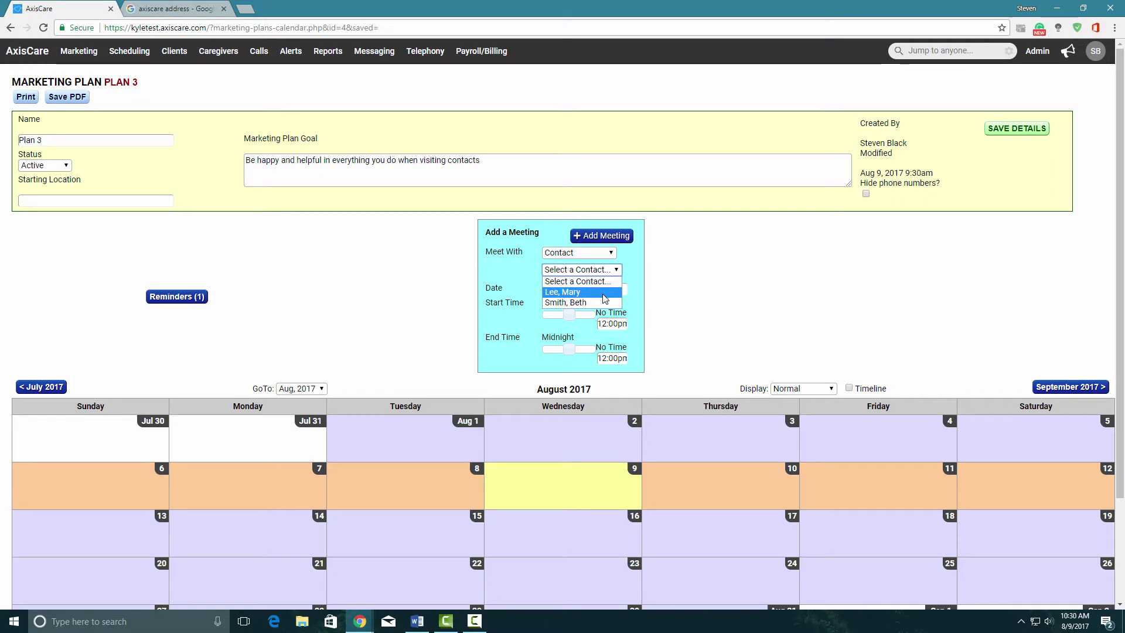
left_click(603, 293)
left_click(604, 289)
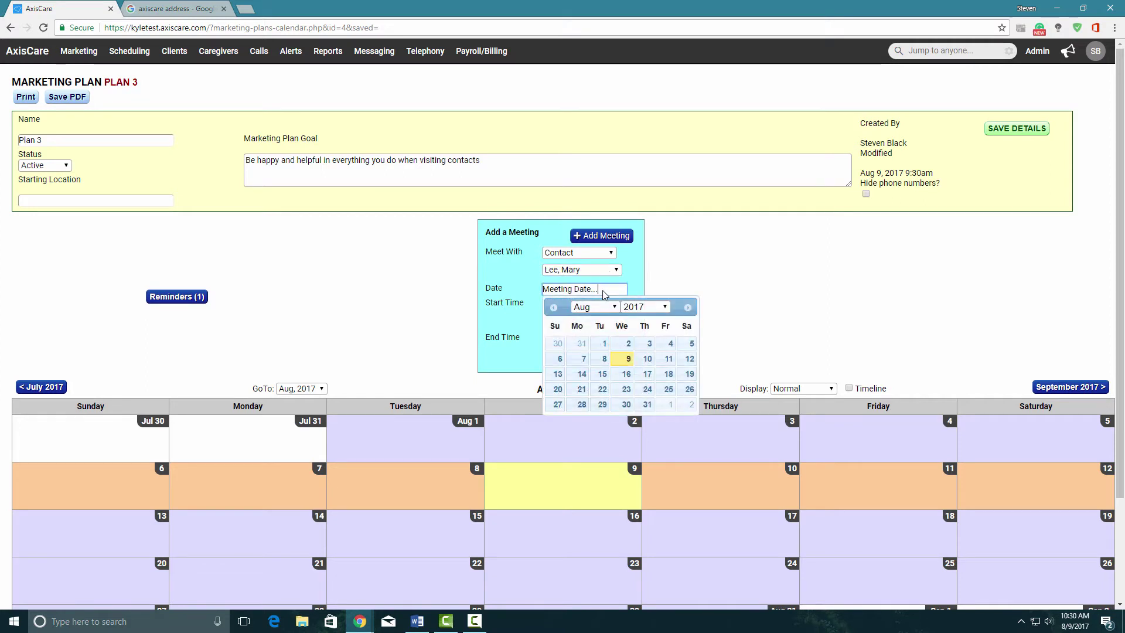
left_click(603, 374)
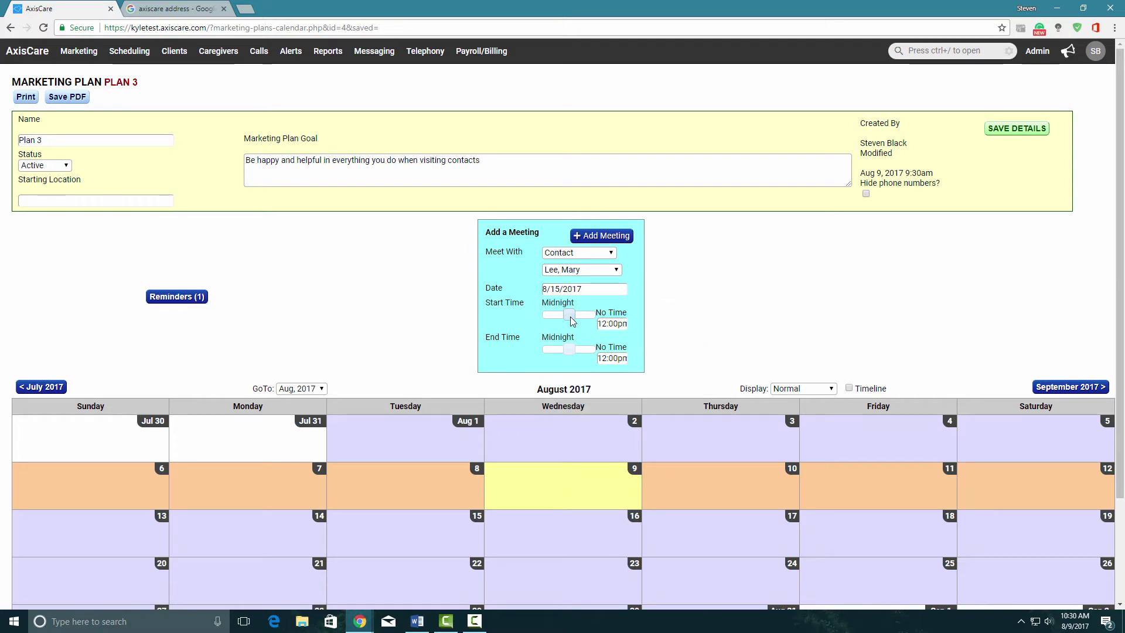
mouse_move(572, 321)
left_mouse_down()
mouse_move(549, 321)
mouse_move(572, 322)
left_mouse_up()
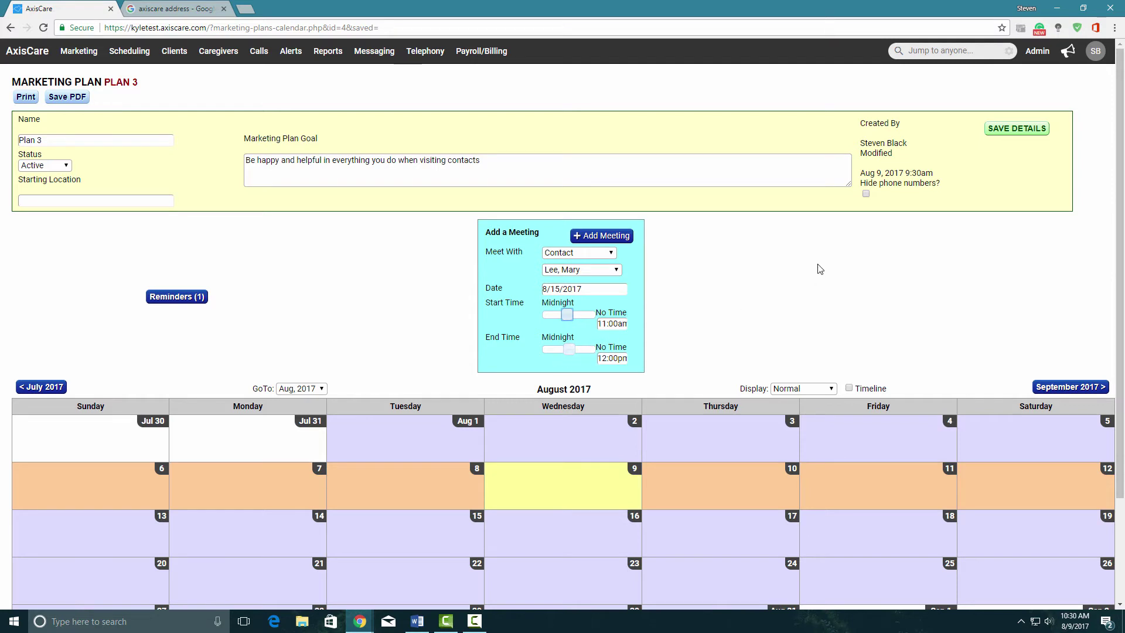
left_click(620, 236)
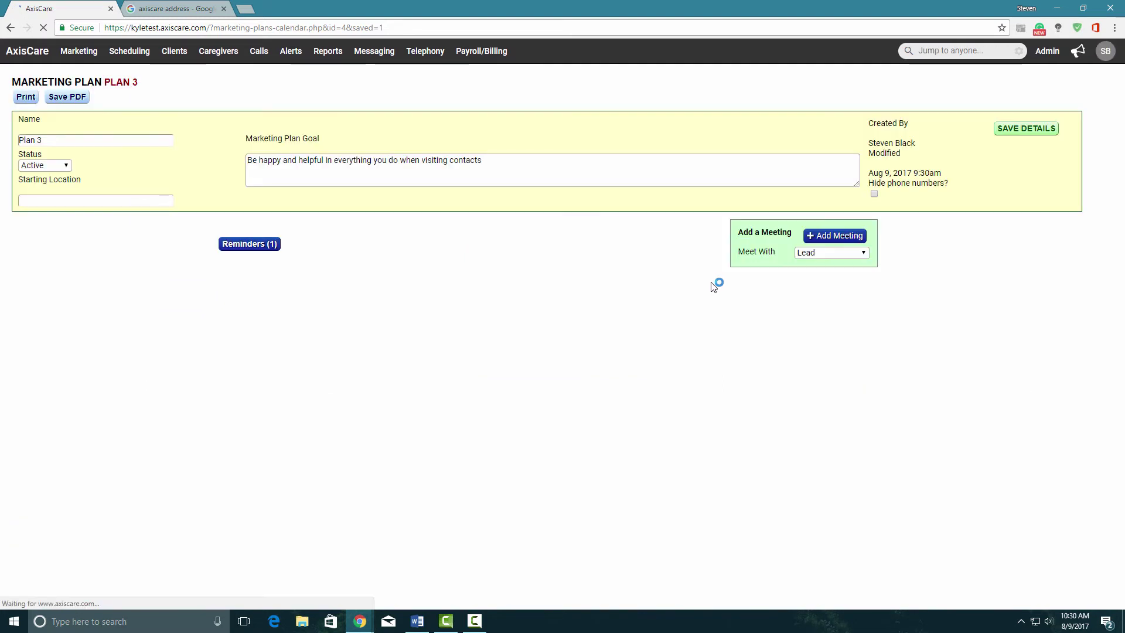
scroll(490, 499, "down", 1)
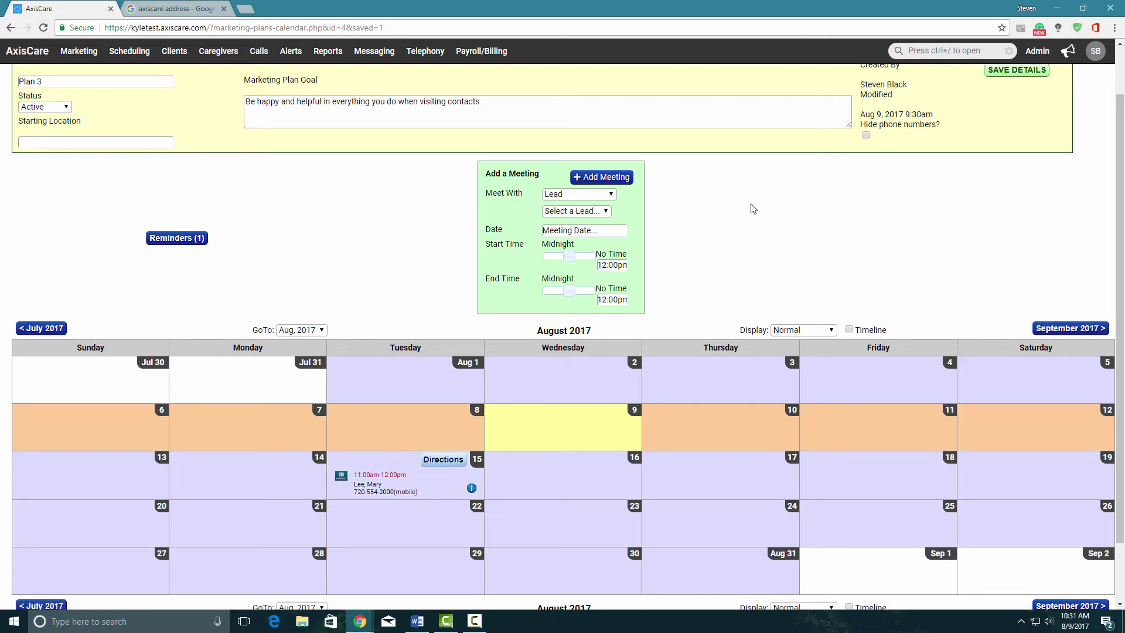
scroll(753, 241, "down", 3)
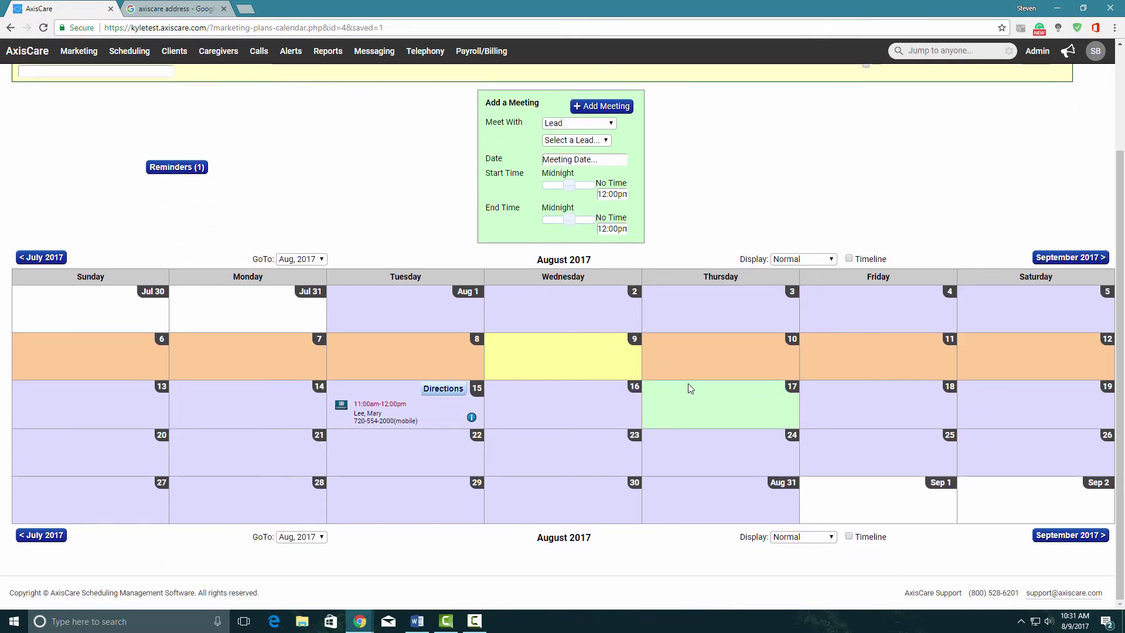
scroll(688, 383, "up", 3)
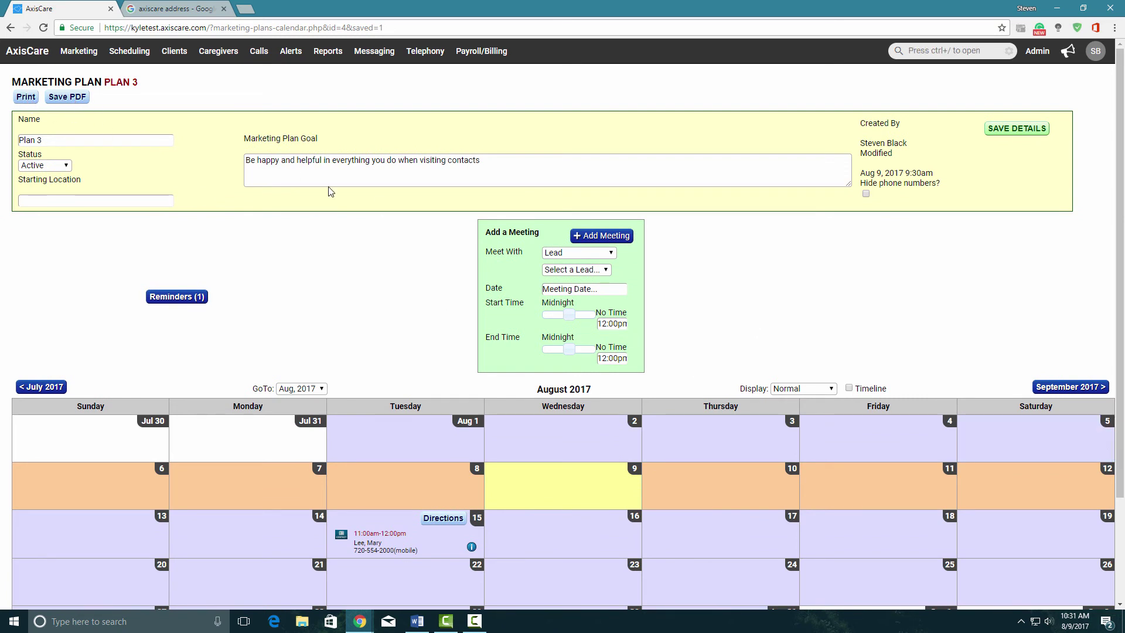
Step: Open the marketing Brochure Listing
mouse_move(68, 53)
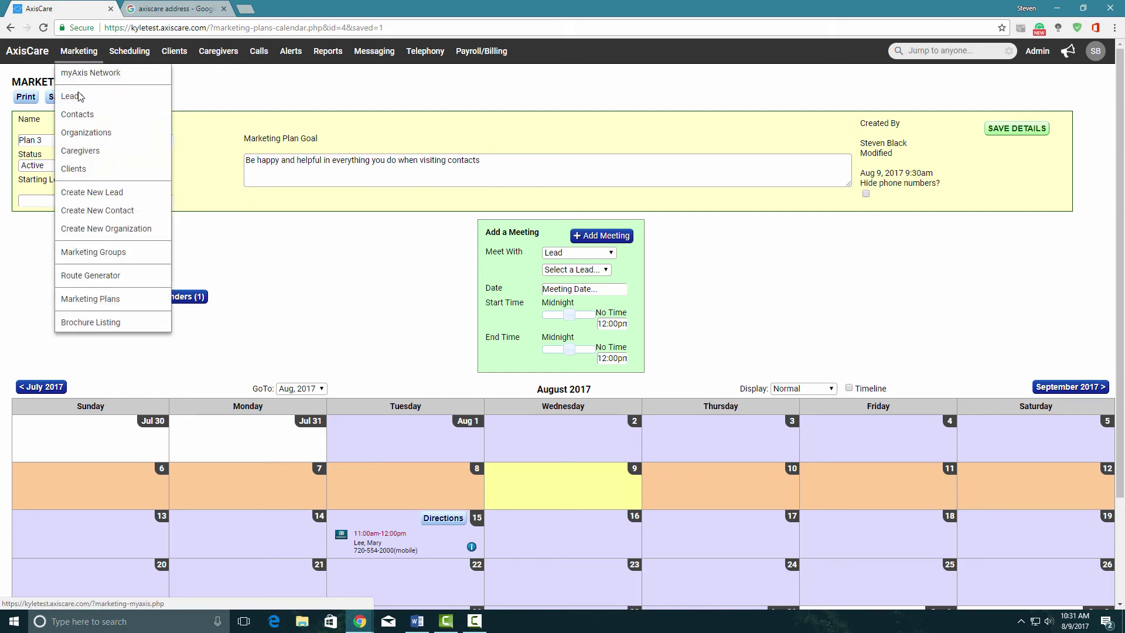
left_click(117, 327)
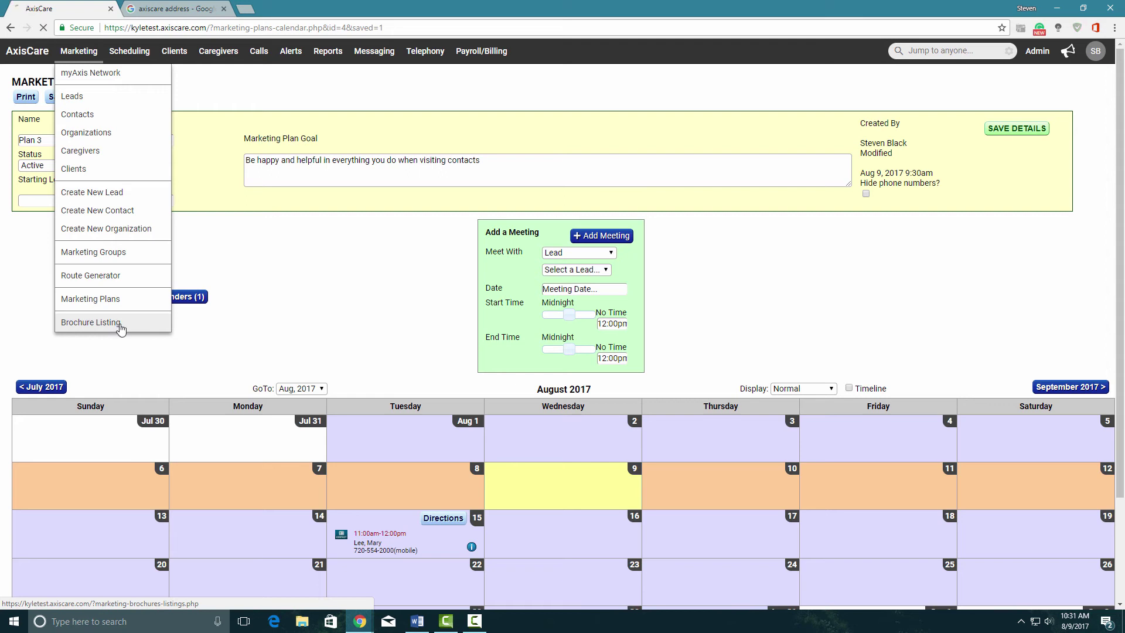